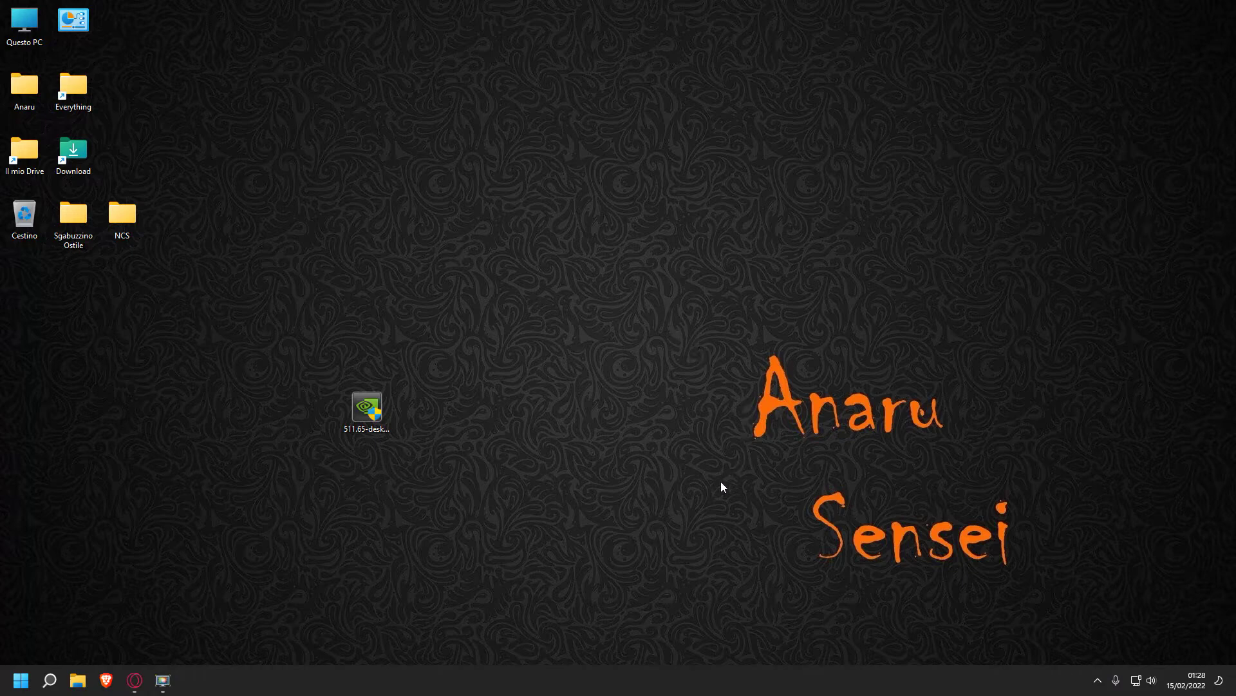
{"action": "mouse_move", "coordinate": [1110, 278]}
{"action": "left_mouse_down"}
{"action": "mouse_move", "coordinate": [972, 481]}
{"action": "mouse_move", "coordinate": [679, 620]}
{"action": "mouse_move", "coordinate": [927, 501]}
{"action": "mouse_move", "coordinate": [1101, 305]}
{"action": "mouse_move", "coordinate": [1102, 287]}
{"action": "left_mouse_up"}
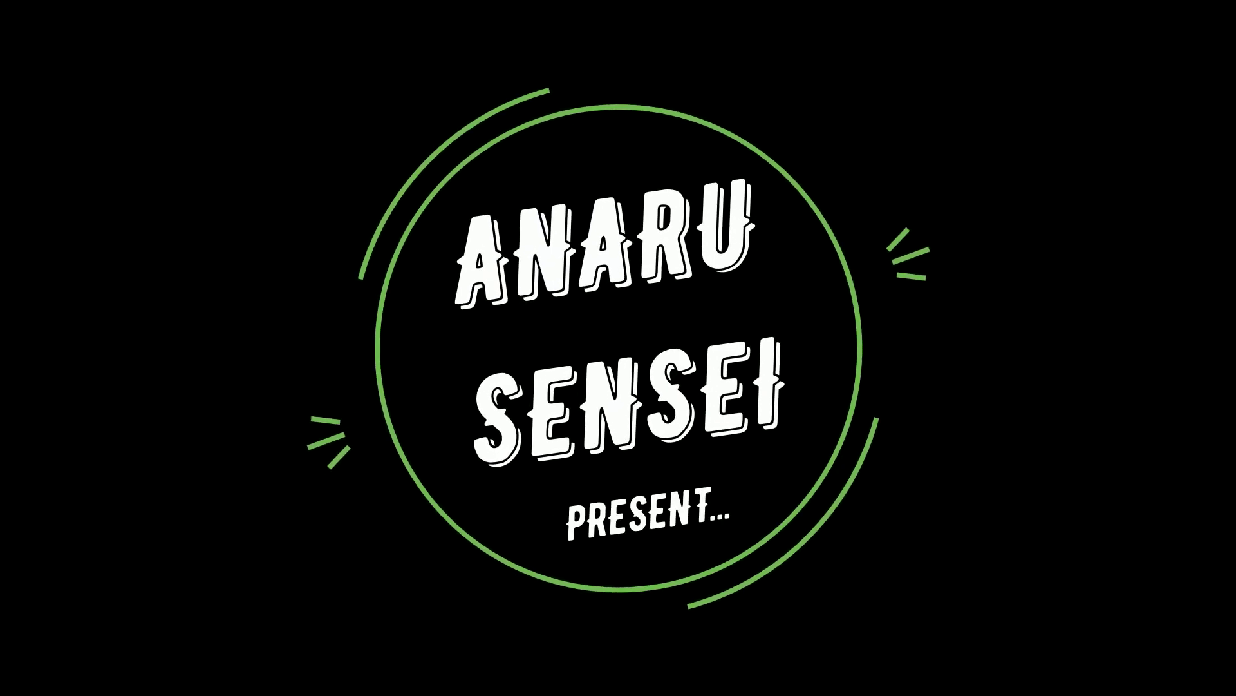
{"action": "left_click_drag", "start_coordinate": [1080, 273], "coordinate": [1047, 253]}
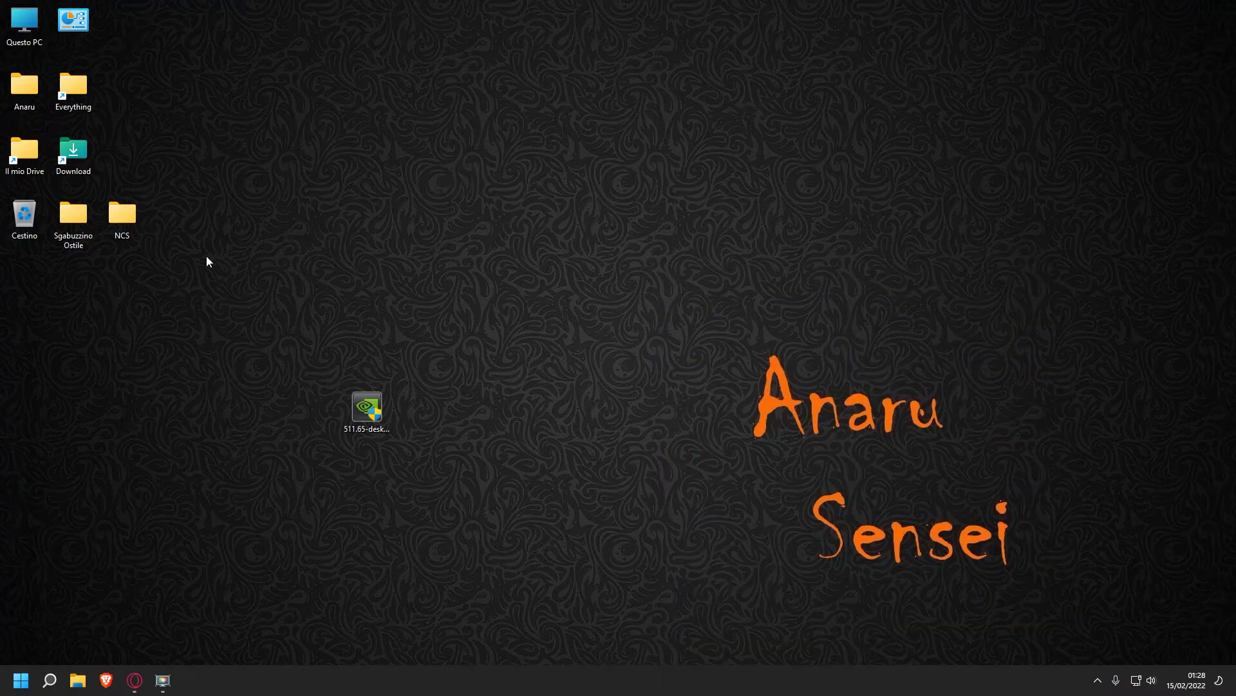
Switch to the browser and look through several points of the YouTube video about stopping NVIDIA telemetry
{"action": "left_click", "coordinate": [143, 678]}
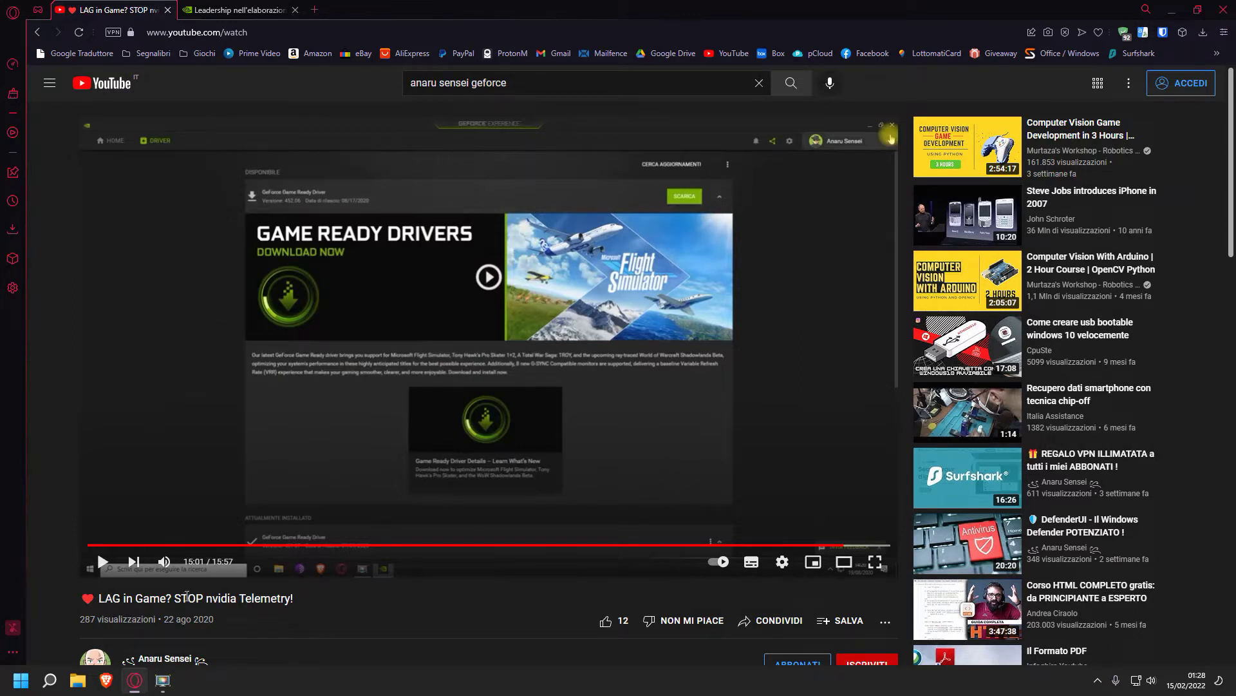
{"action": "left_click", "coordinate": [165, 545]}
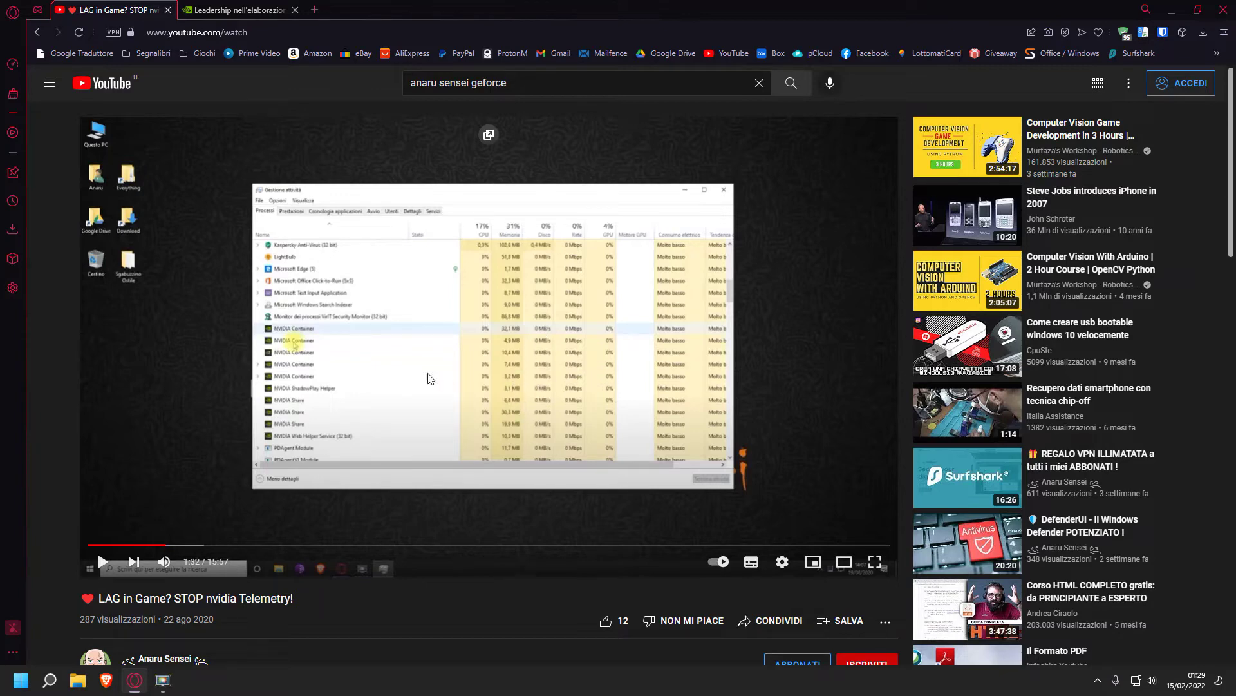
{"action": "left_click", "coordinate": [278, 546]}
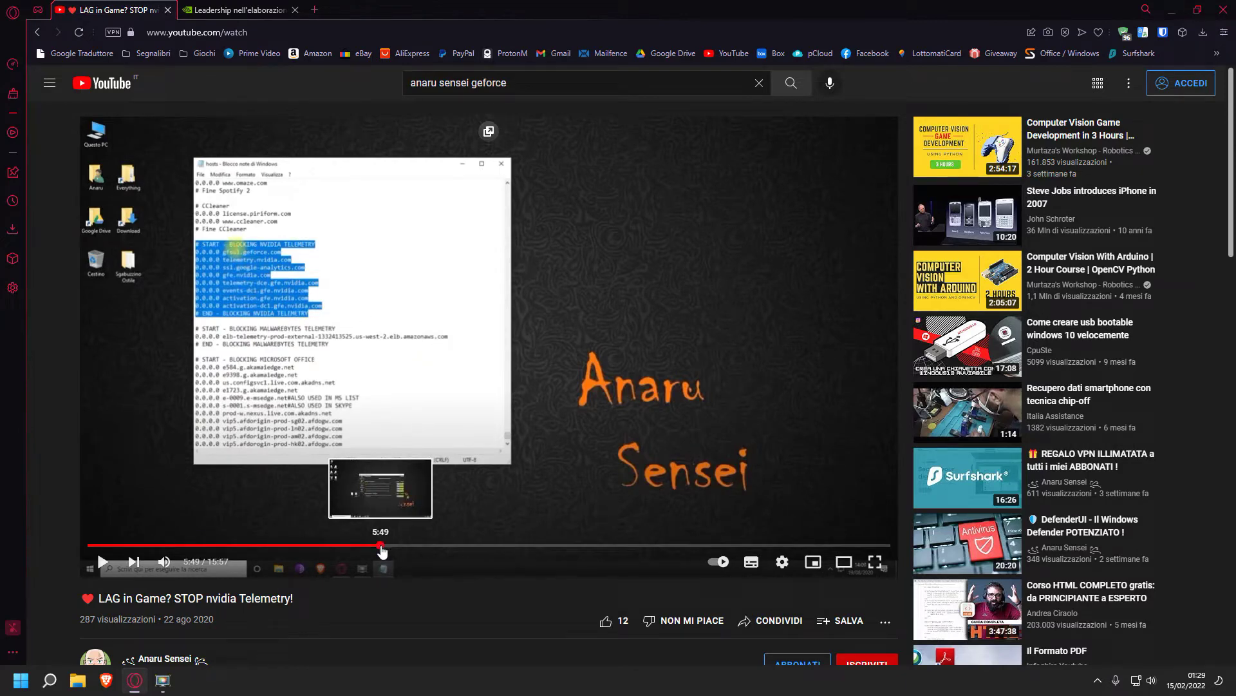
{"action": "left_click", "coordinate": [382, 546]}
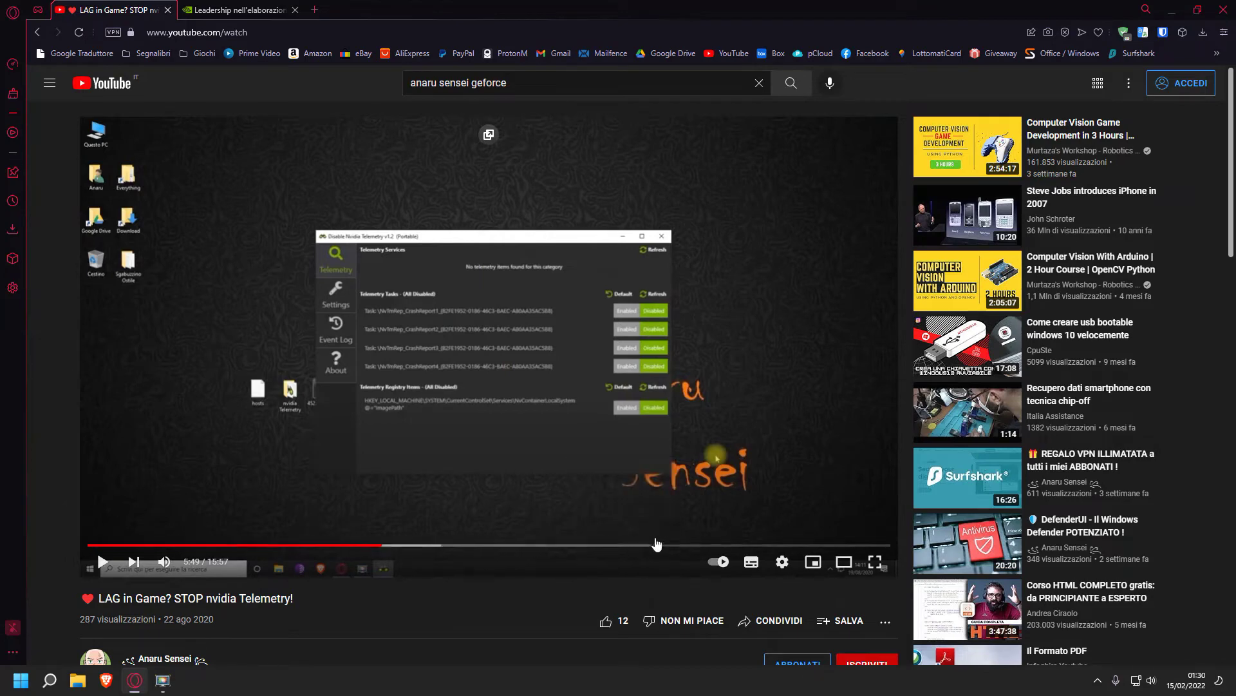
{"action": "left_click", "coordinate": [758, 544]}
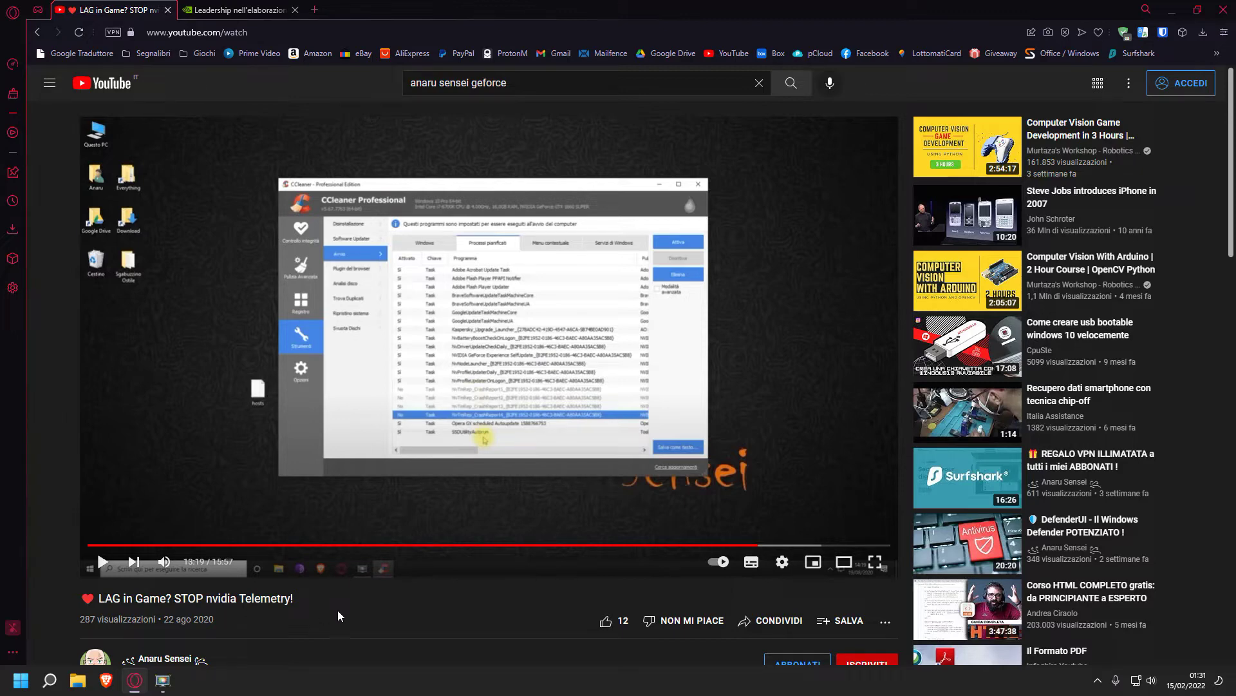
Open the driver download page on the NVIDIA website and view the operating system choices
{"action": "left_click", "coordinate": [244, 8]}
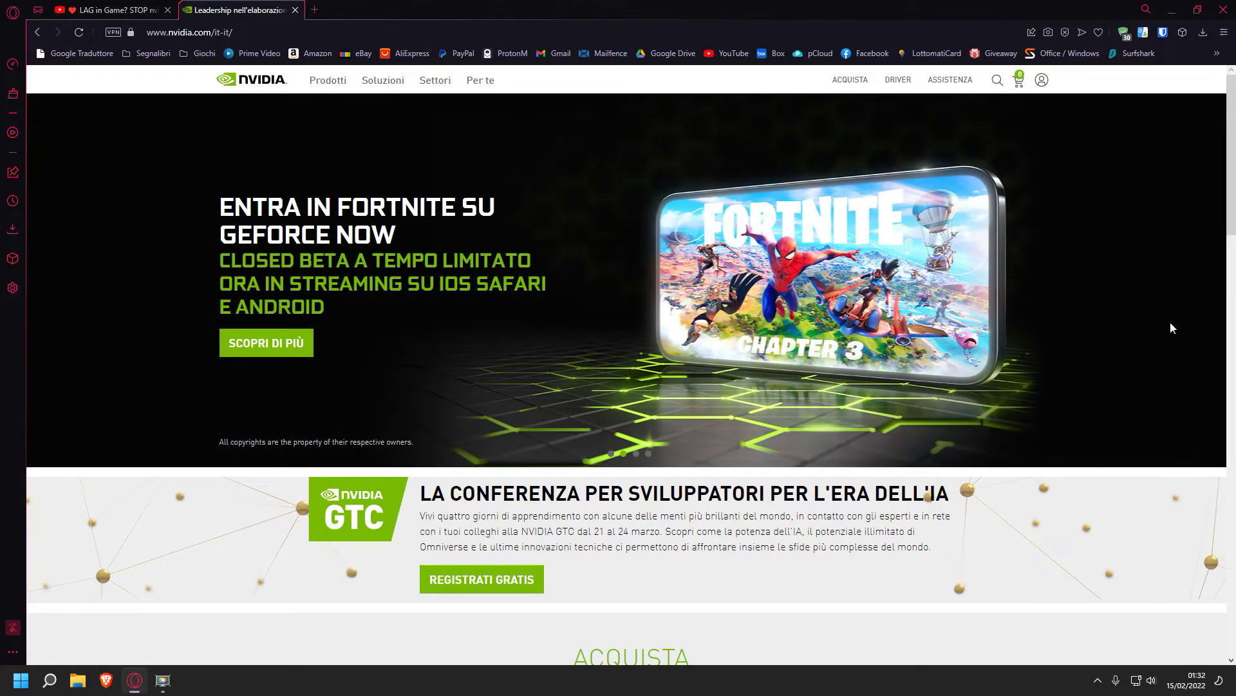
{"action": "left_click", "coordinate": [895, 82]}
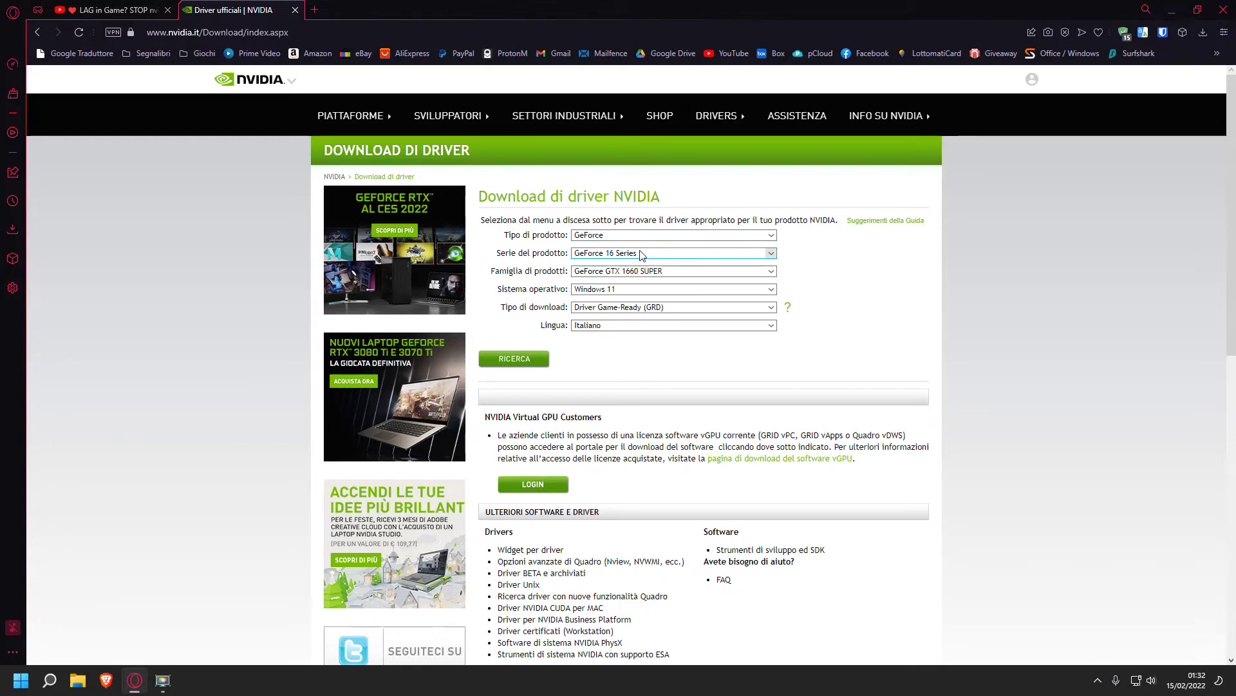
{"action": "left_click", "coordinate": [661, 294]}
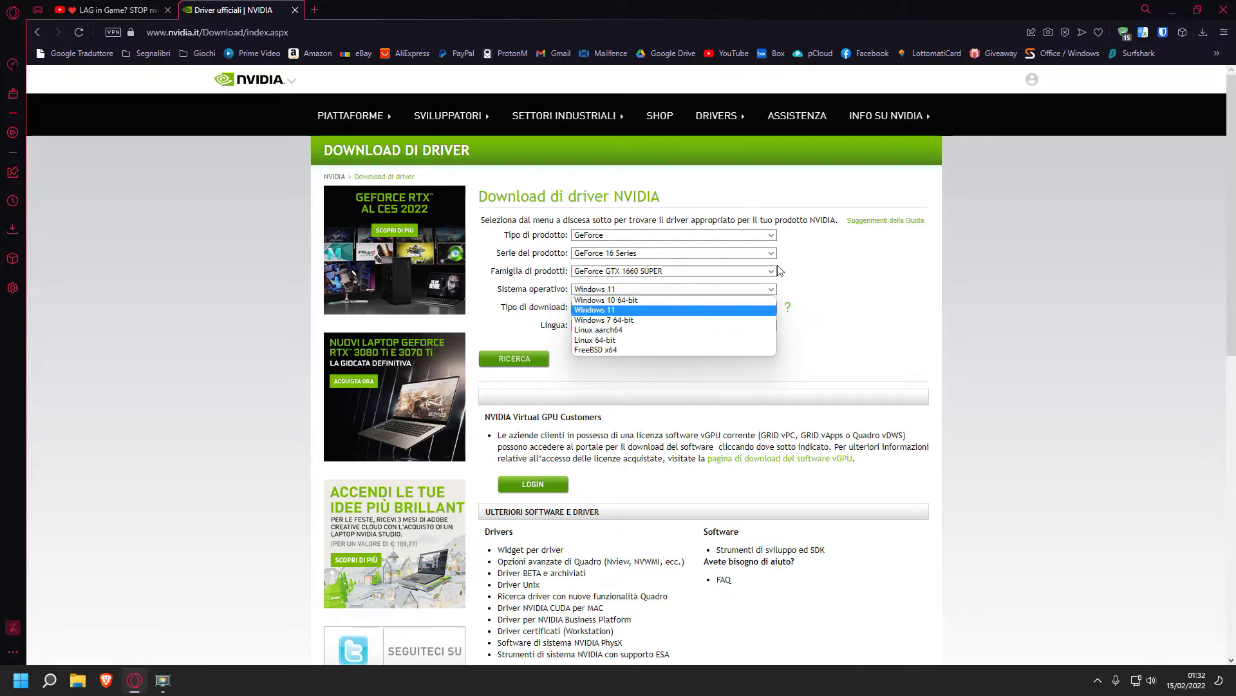
{"action": "left_click", "coordinate": [830, 295]}
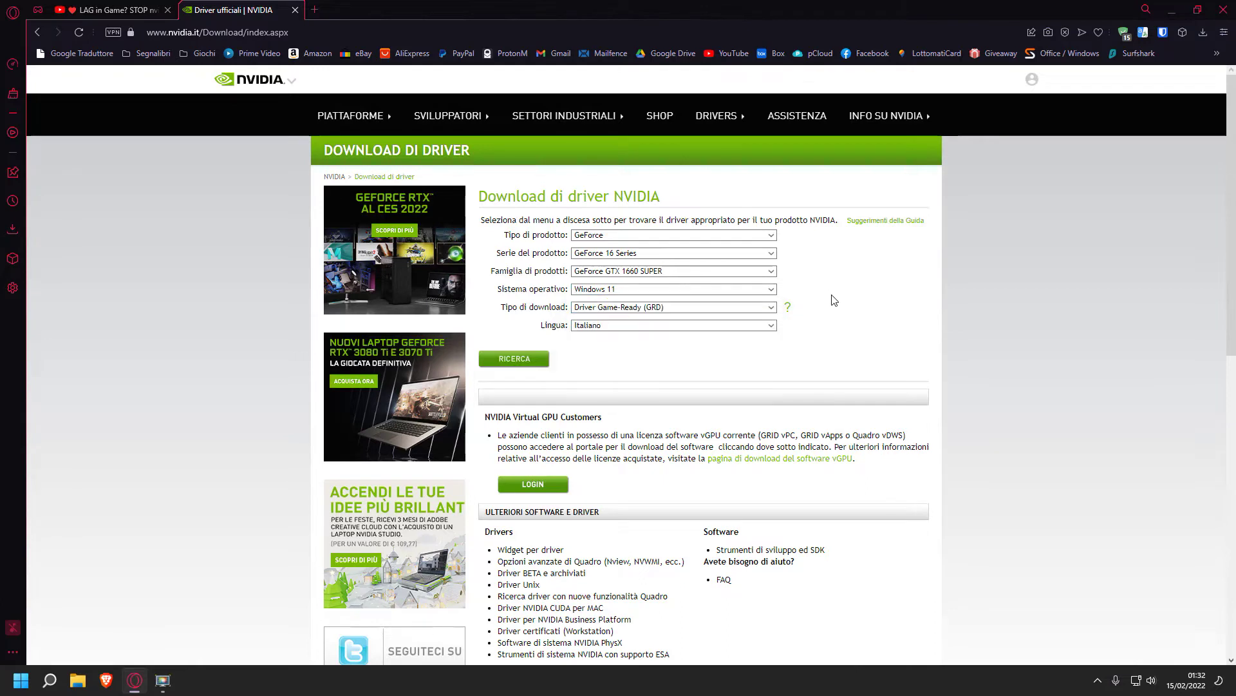
Read the help on Game-Ready and Studio drivers, view the download type choices, and close the browser
{"action": "left_click", "coordinate": [788, 308]}
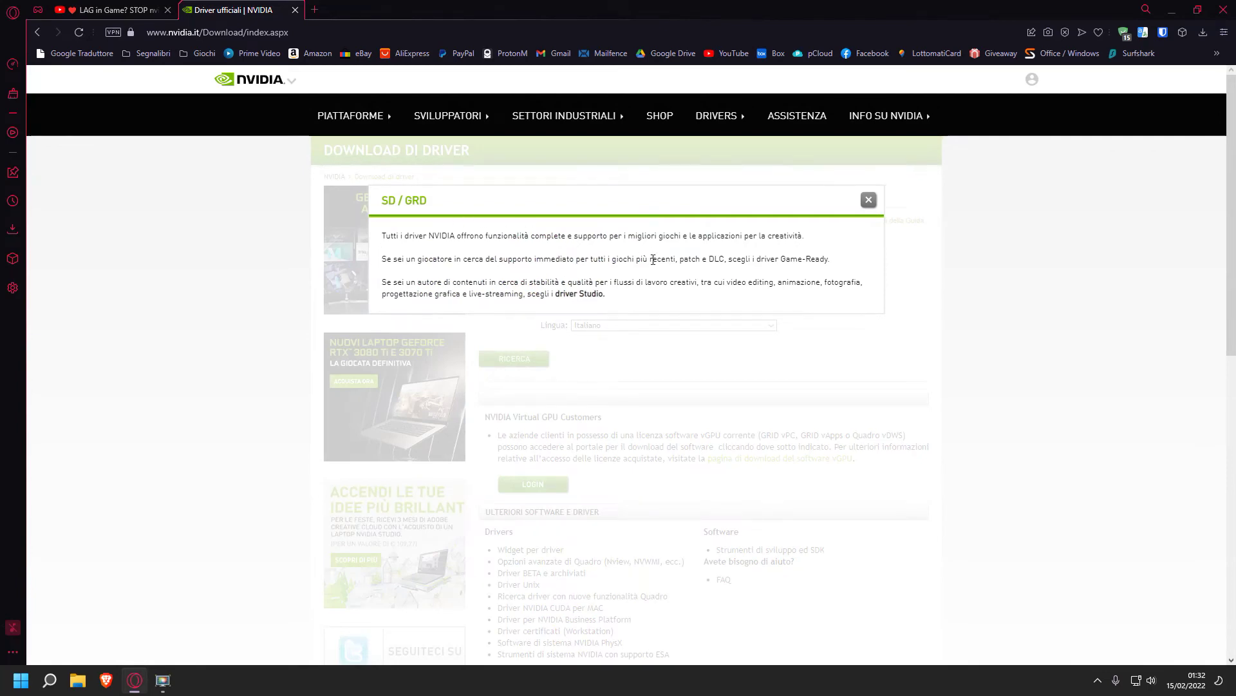
{"action": "left_click", "coordinate": [868, 200]}
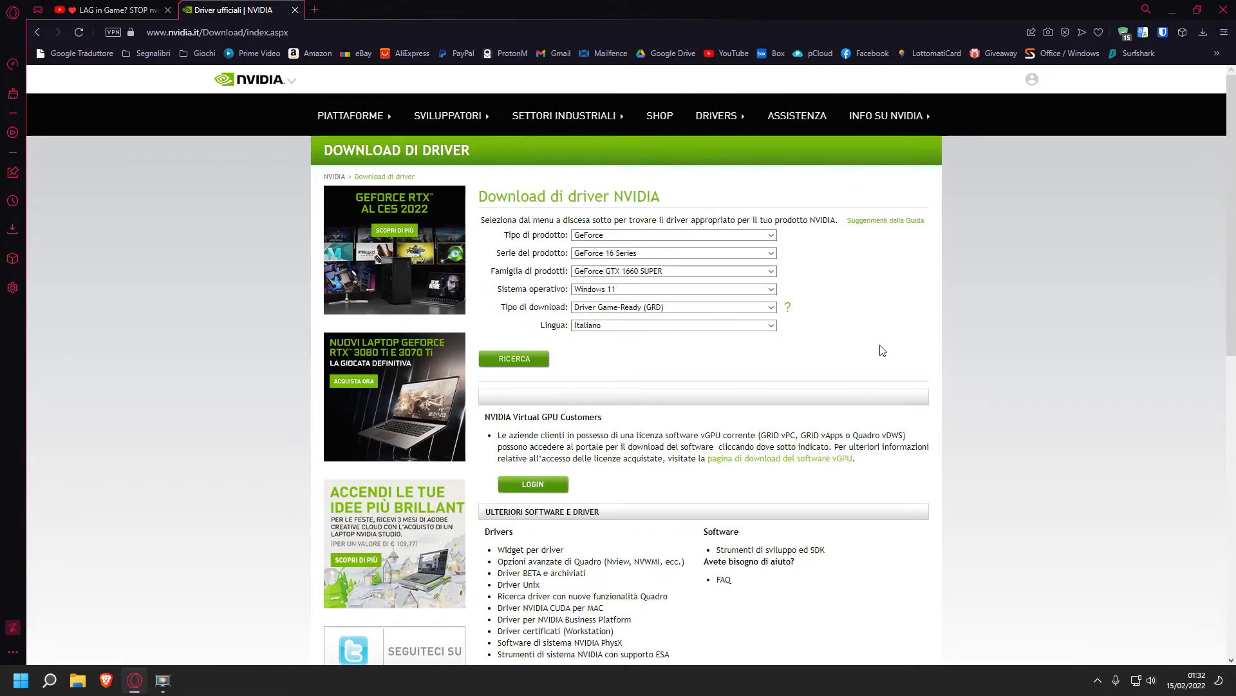
{"action": "left_click", "coordinate": [768, 309]}
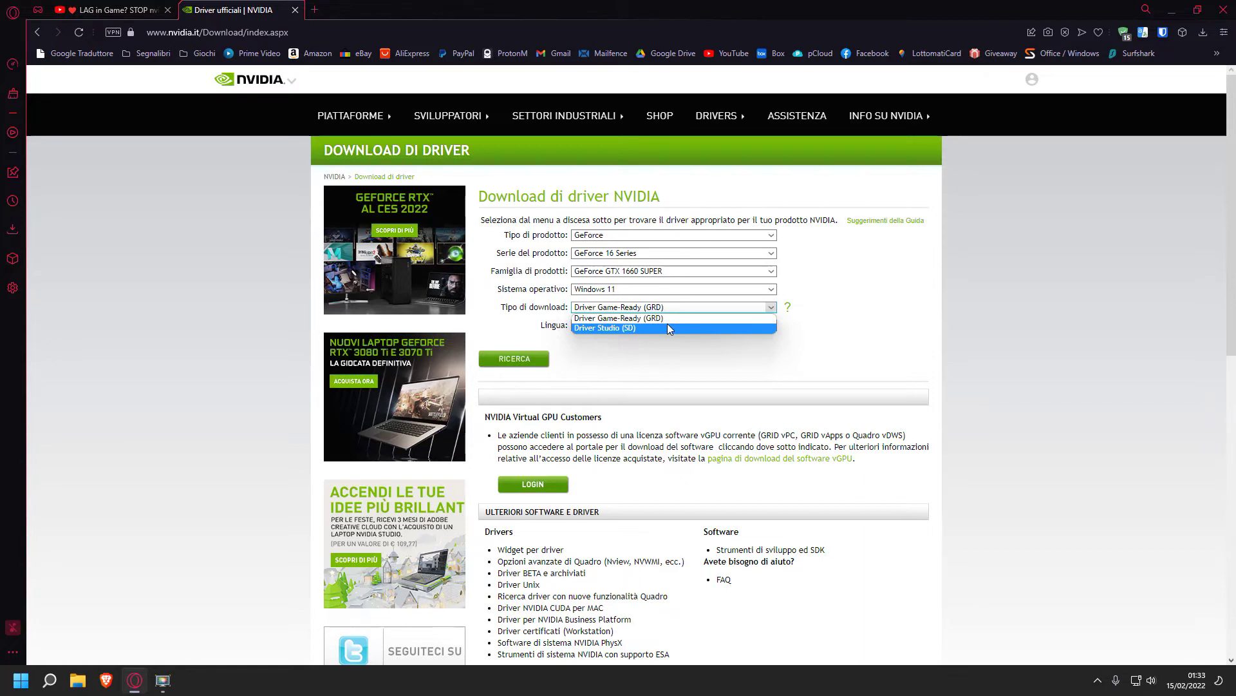
{"action": "left_click", "coordinate": [688, 368]}
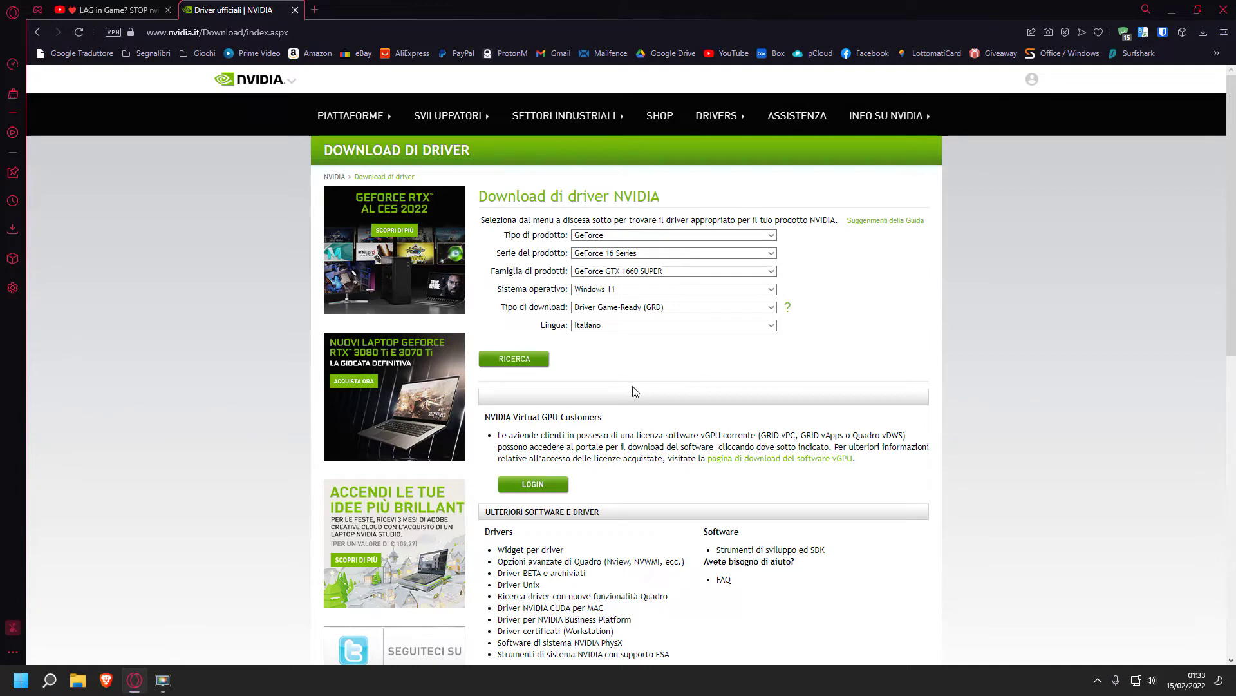
{"action": "left_click", "coordinate": [1223, 9]}
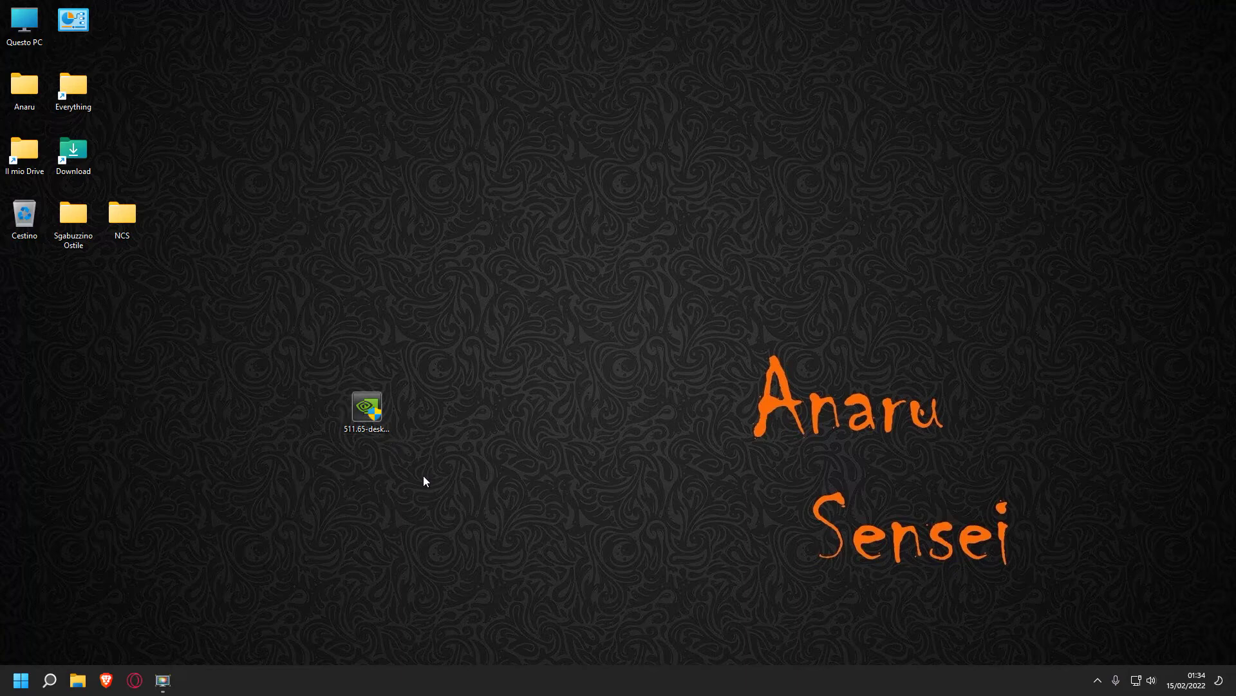
Run the NVIDIA 511.65 driver package from the desktop and extract its files to the default folder
{"action": "left_click", "coordinate": [377, 426]}
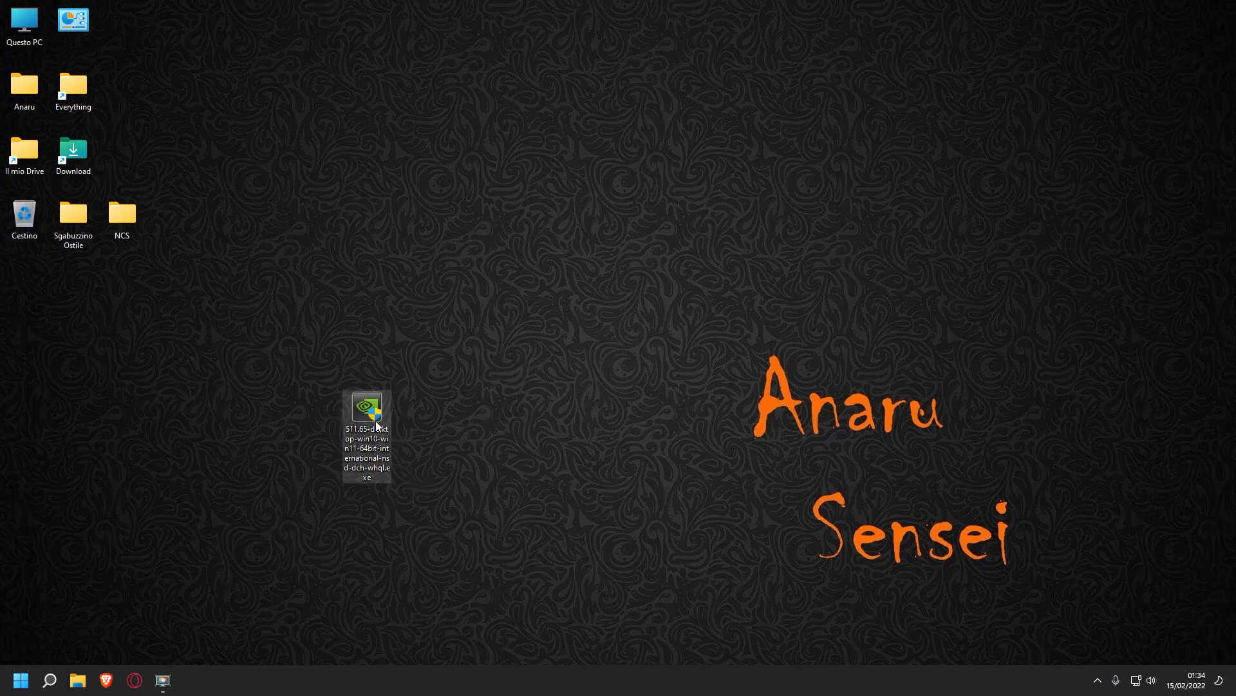
{"action": "double_click", "coordinate": [376, 426]}
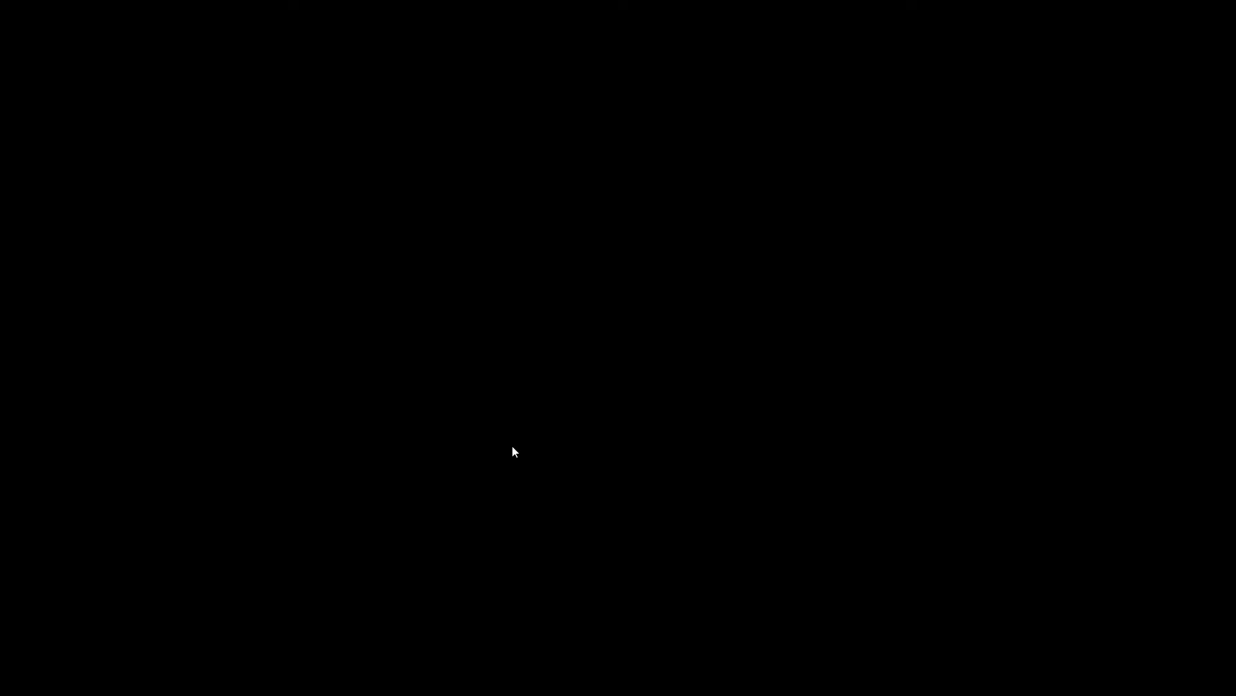
{"action": "left_click", "coordinate": [513, 447]}
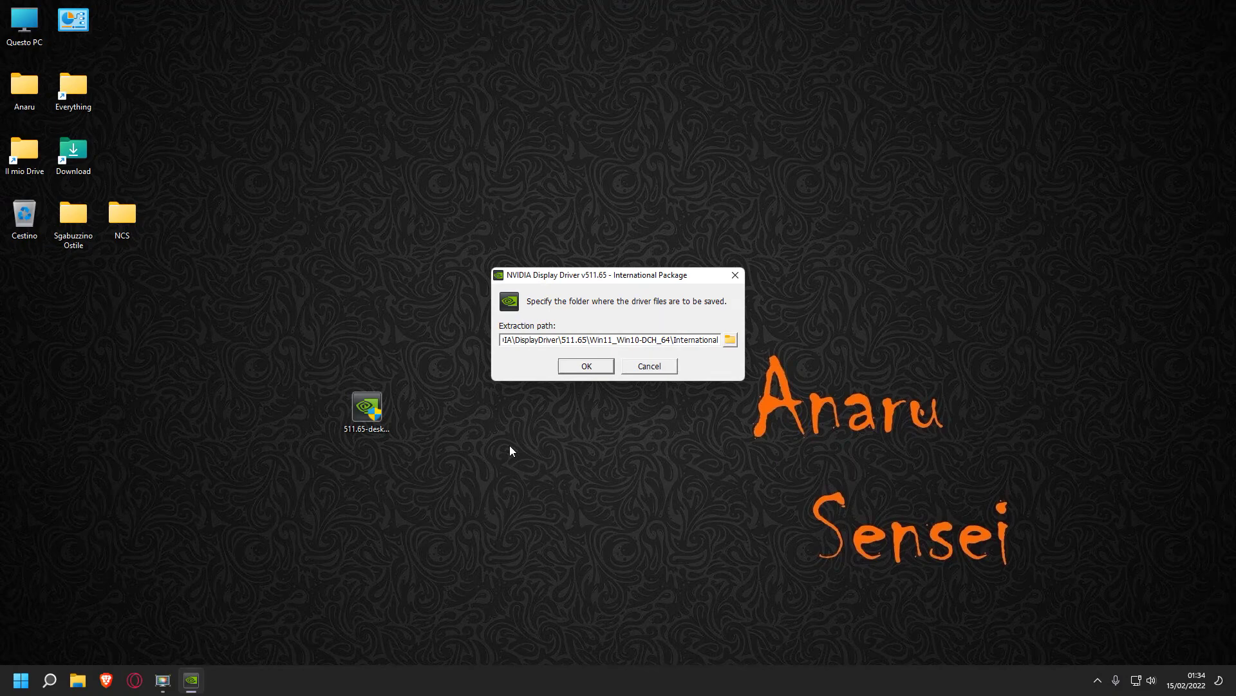
{"action": "left_click", "coordinate": [580, 366]}
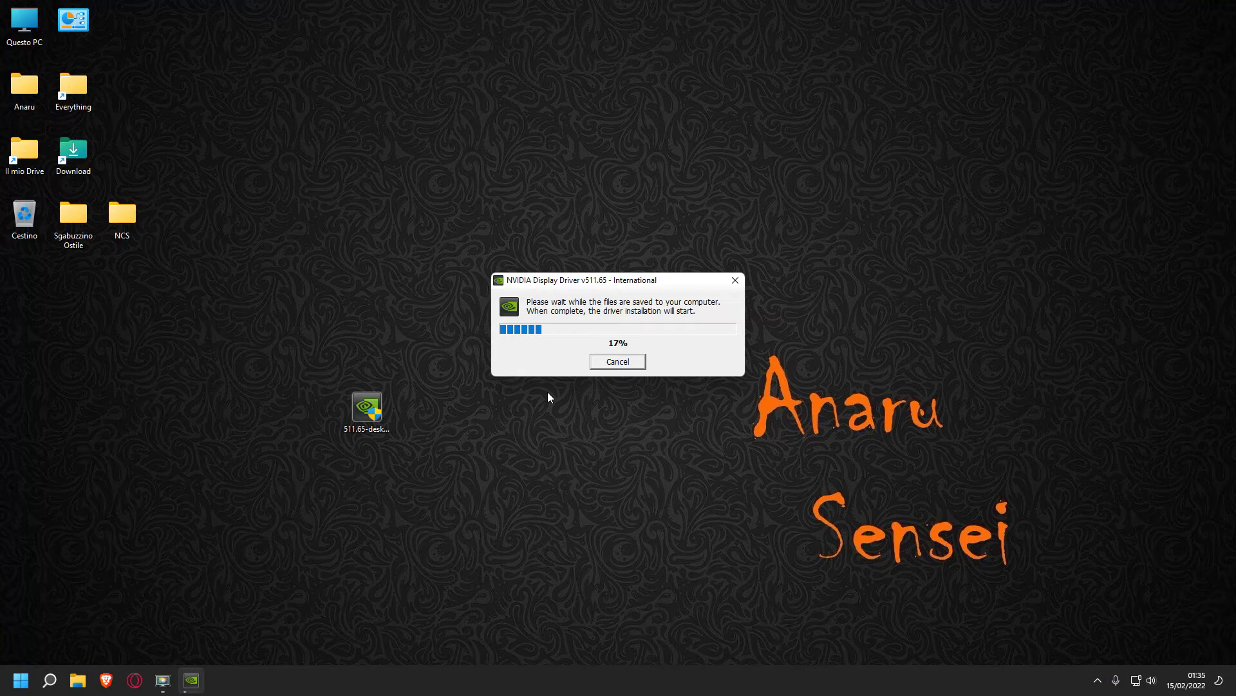
Locate the NVIDIA extraction folder on the Windows 10 (C:) drive and close the file window
{"action": "double_click", "coordinate": [25, 22]}
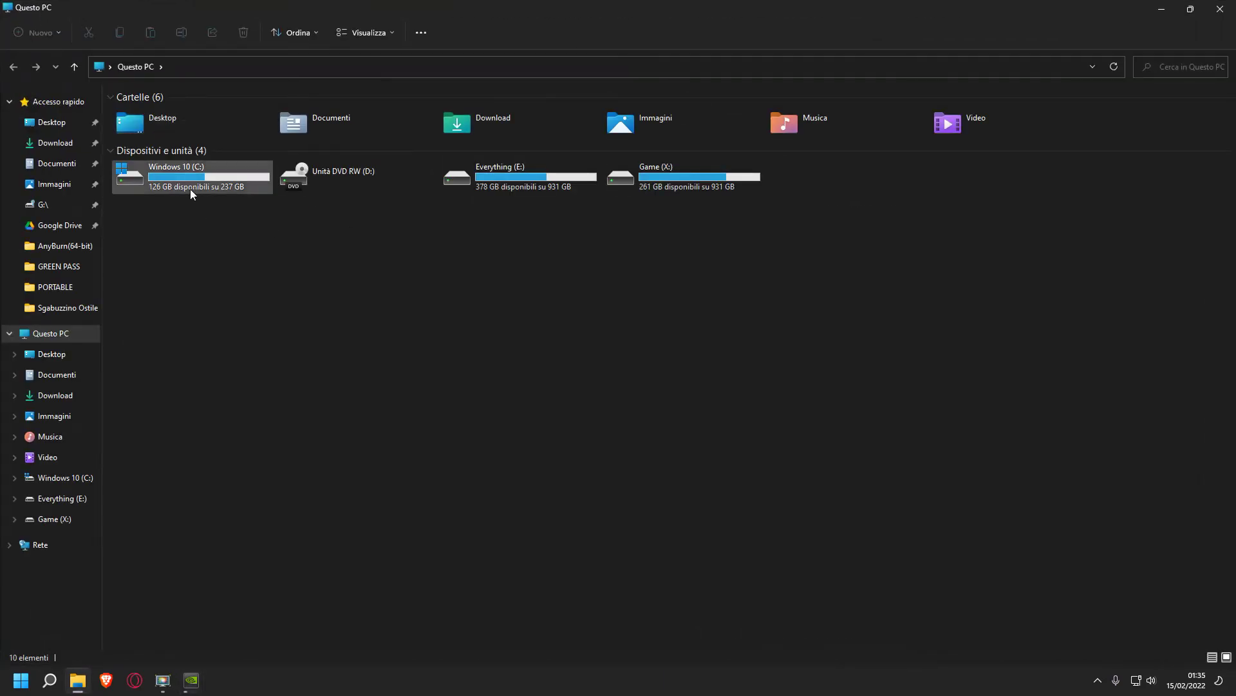
{"action": "double_click", "coordinate": [191, 188]}
{"action": "left_click", "coordinate": [142, 138]}
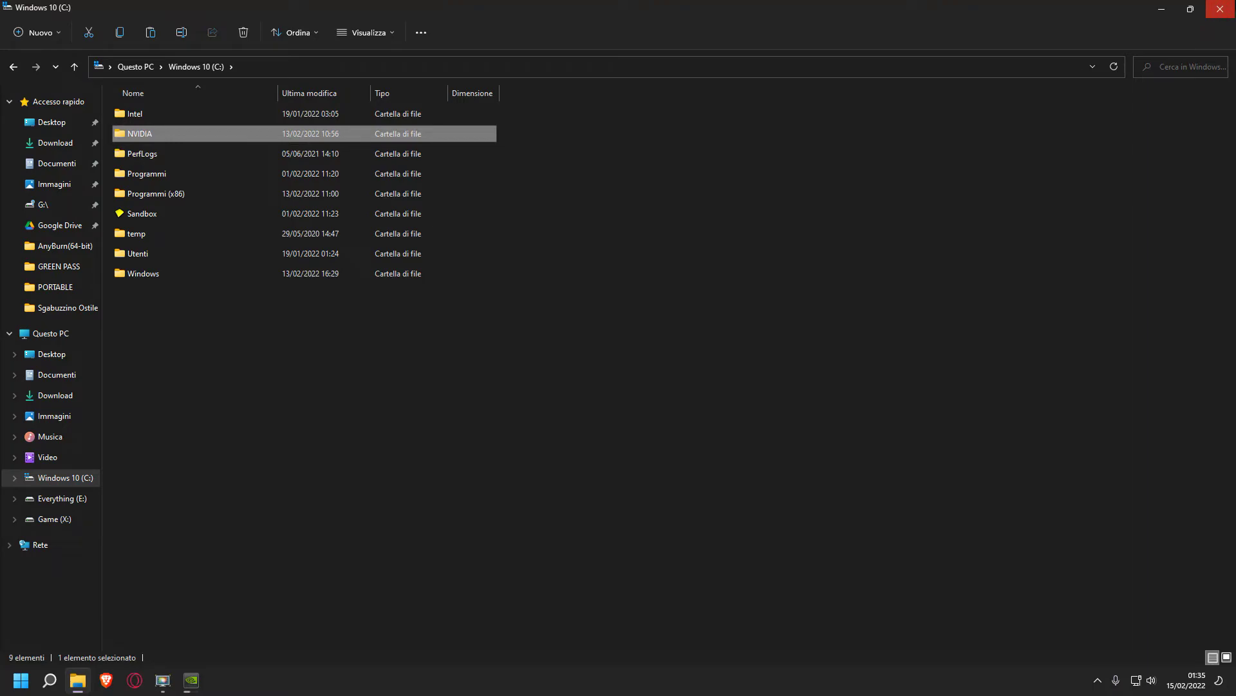
{"action": "left_click", "coordinate": [1220, 9]}
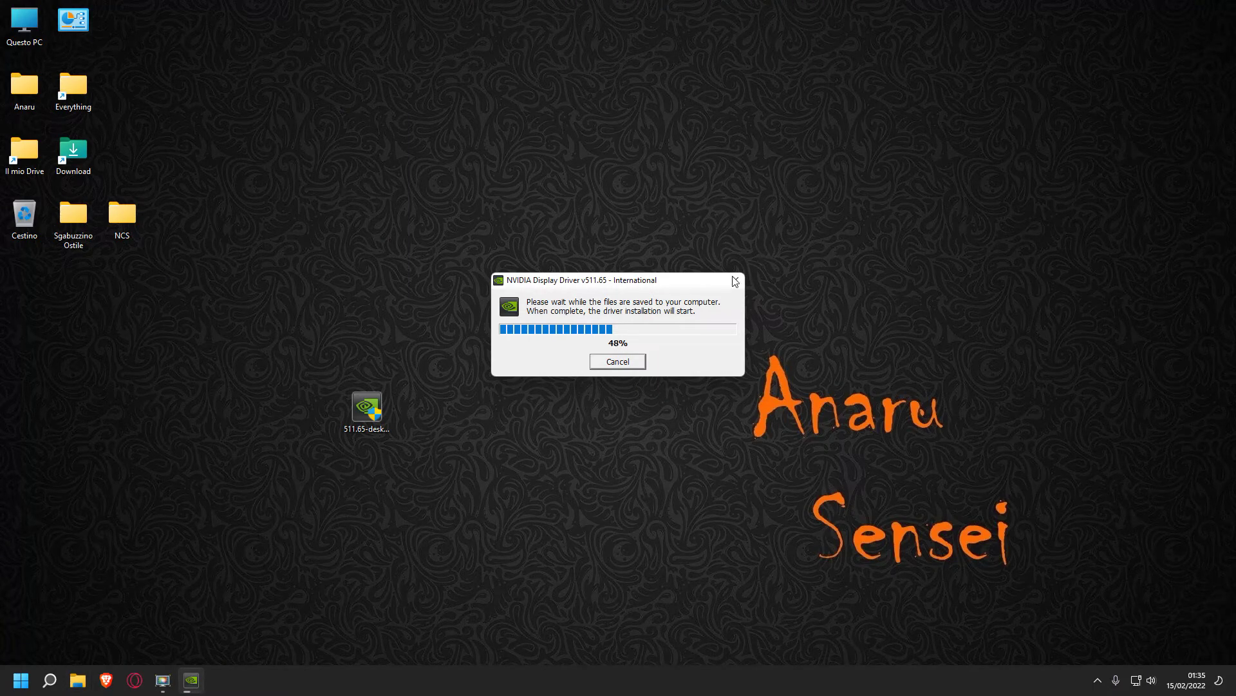
Read the GeForce Experience data notice, choose Driver grafico NVIDIA only, and accept the license agreement
{"action": "left_click_drag", "start_coordinate": [698, 288], "coordinate": [562, 233]}
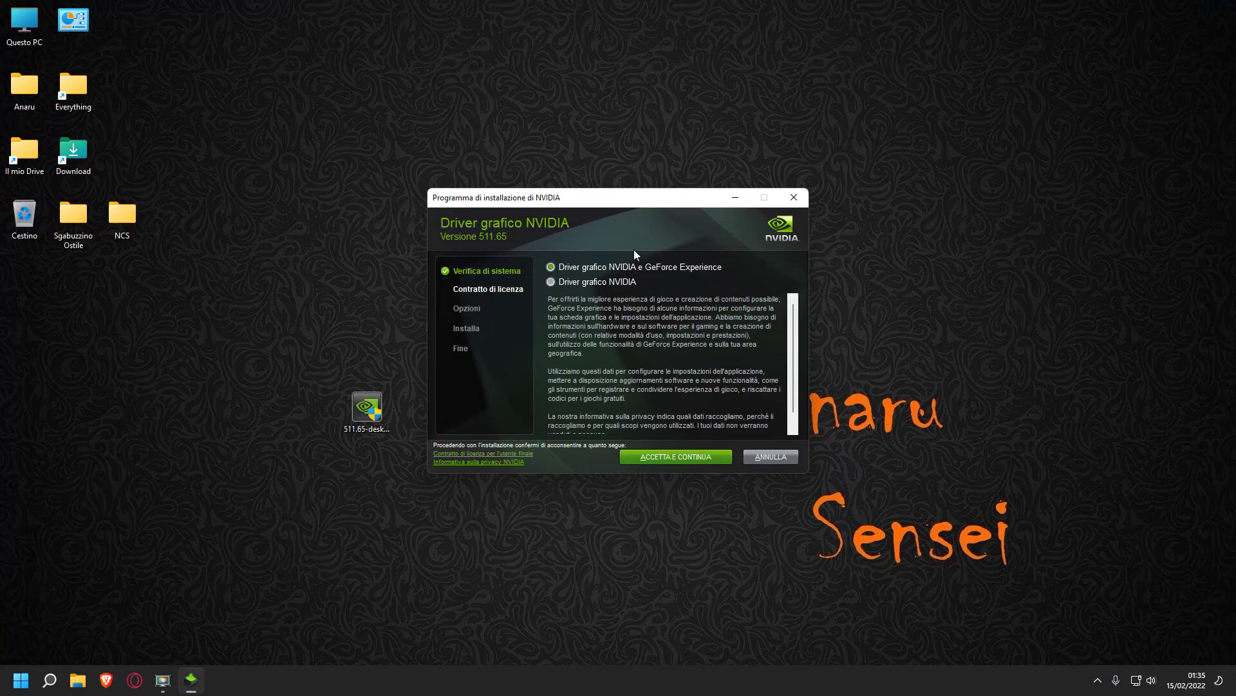
{"action": "left_click", "coordinate": [589, 285]}
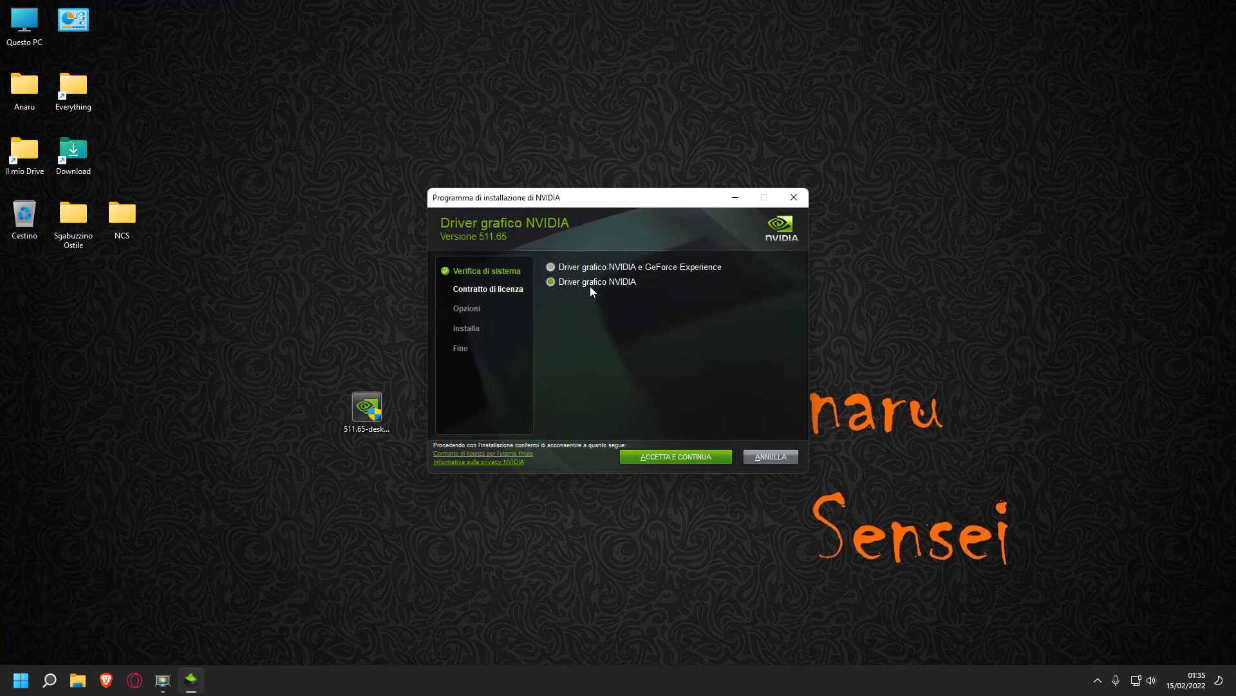
{"action": "left_click", "coordinate": [550, 267]}
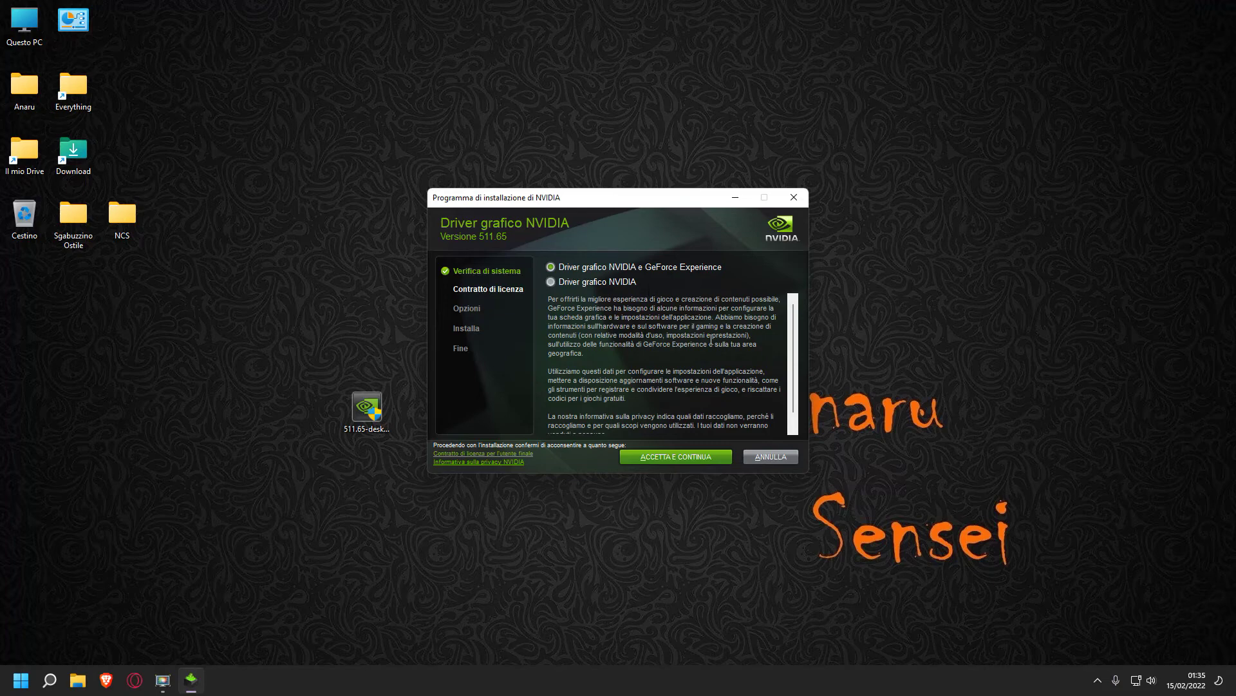
{"action": "scroll", "coordinate": [646, 348], "scroll_direction": "down", "scroll_amount": 1}
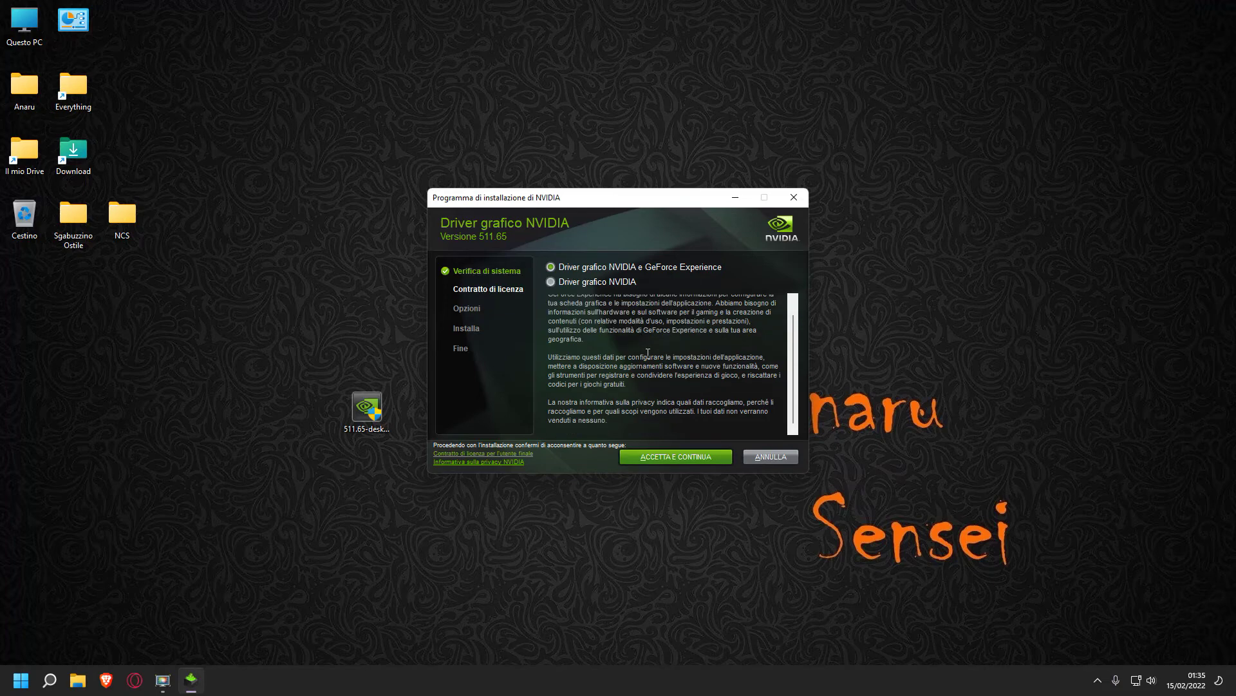
{"action": "left_click", "coordinate": [613, 281]}
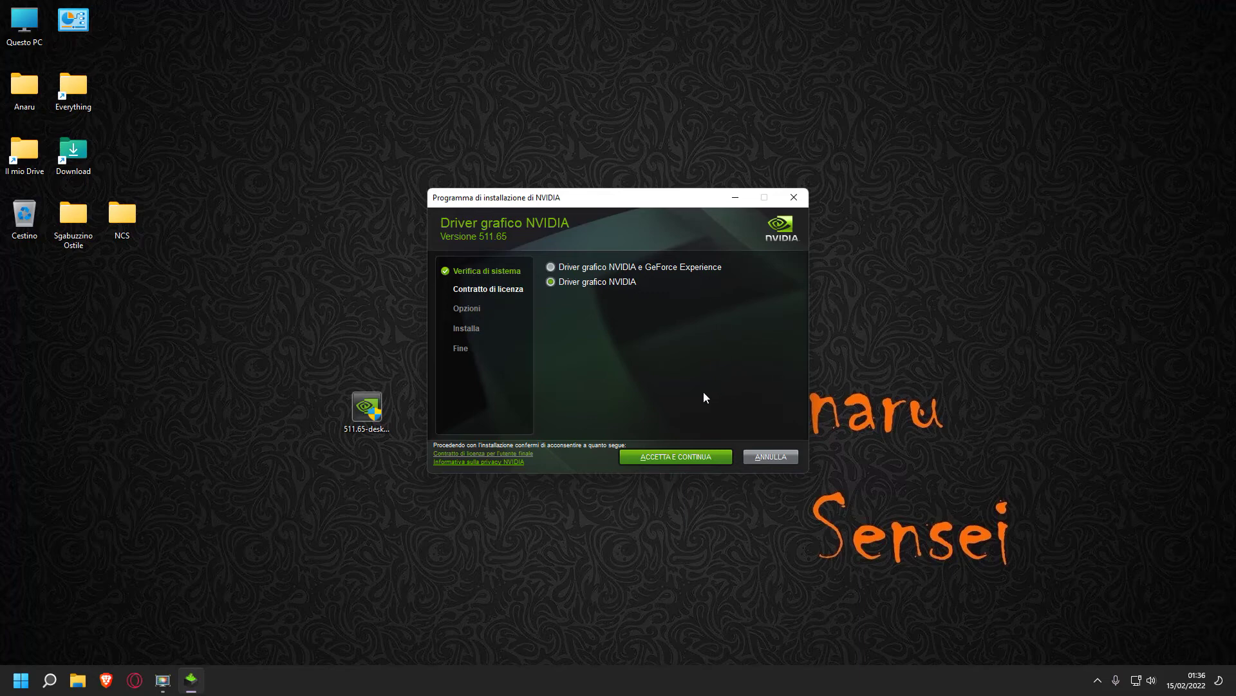
{"action": "left_click", "coordinate": [689, 461]}
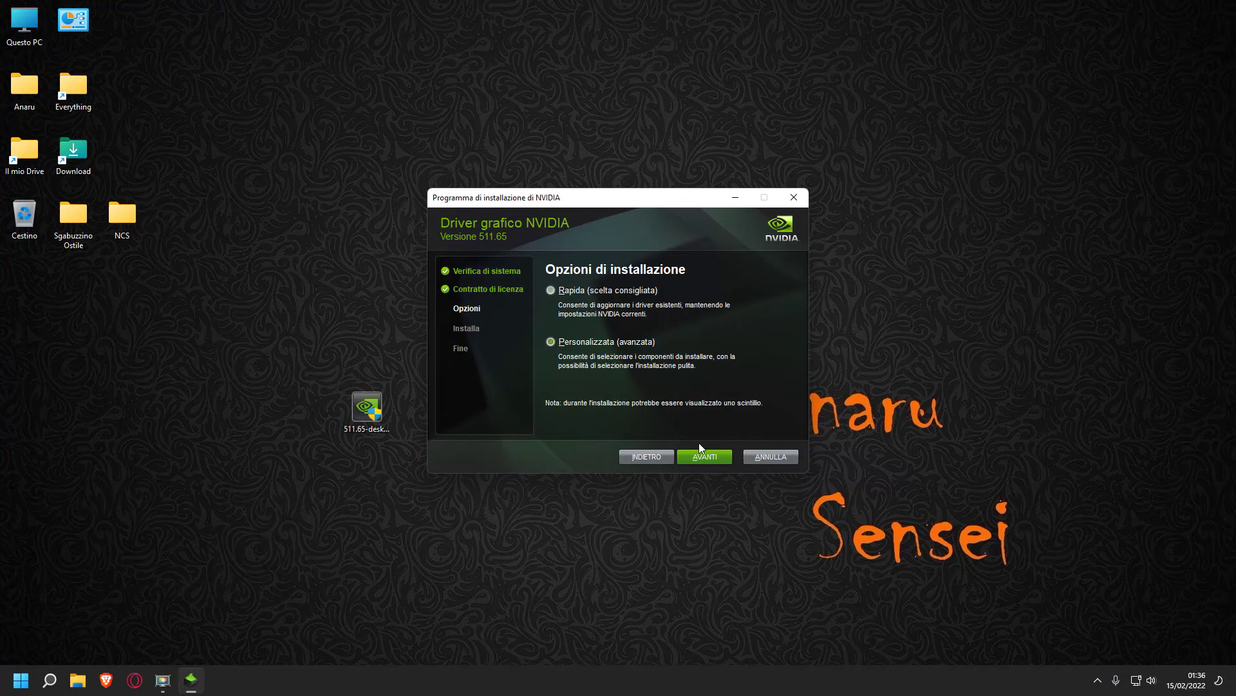
Set up a custom driver installation with the clean installation option enabled, and cancel the installer
{"action": "left_click", "coordinate": [721, 455]}
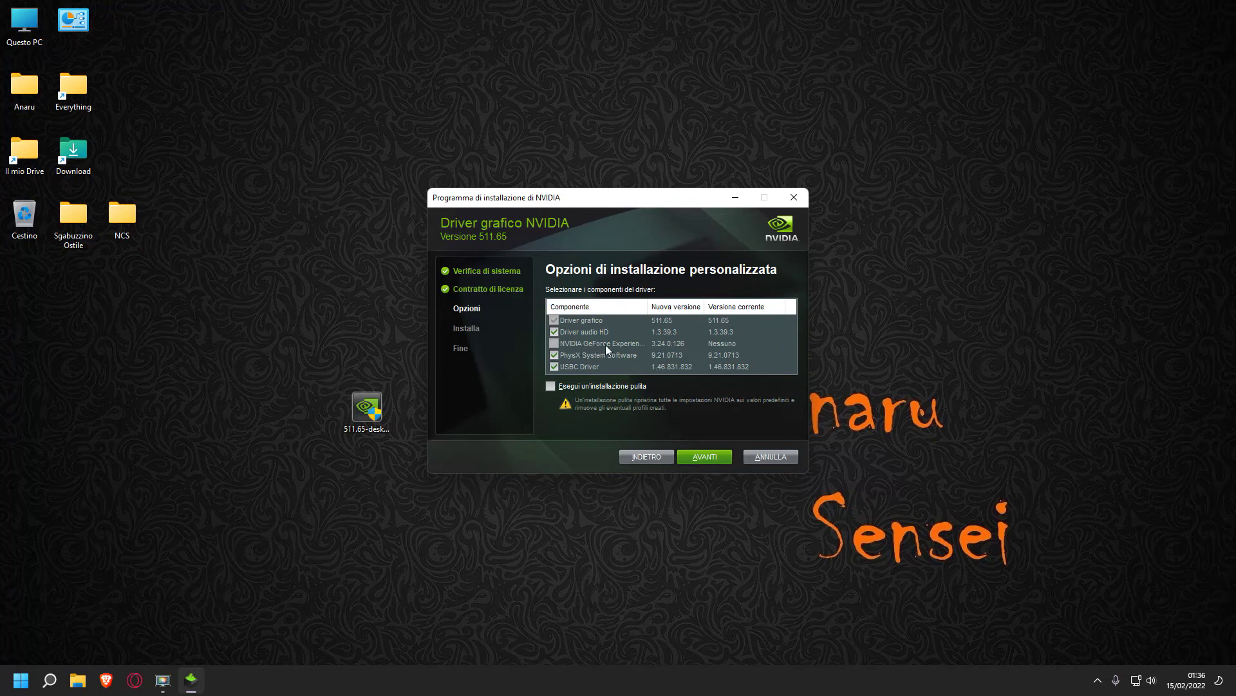
{"action": "left_click", "coordinate": [555, 342]}
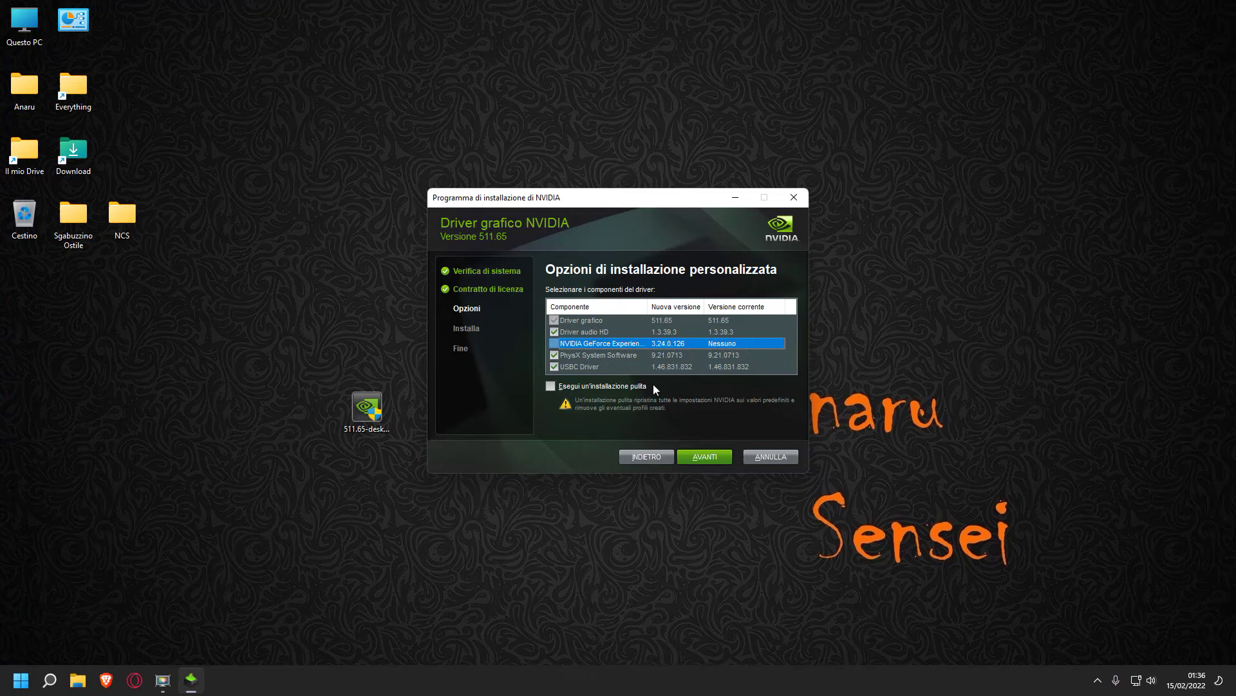
{"action": "left_click", "coordinate": [609, 386]}
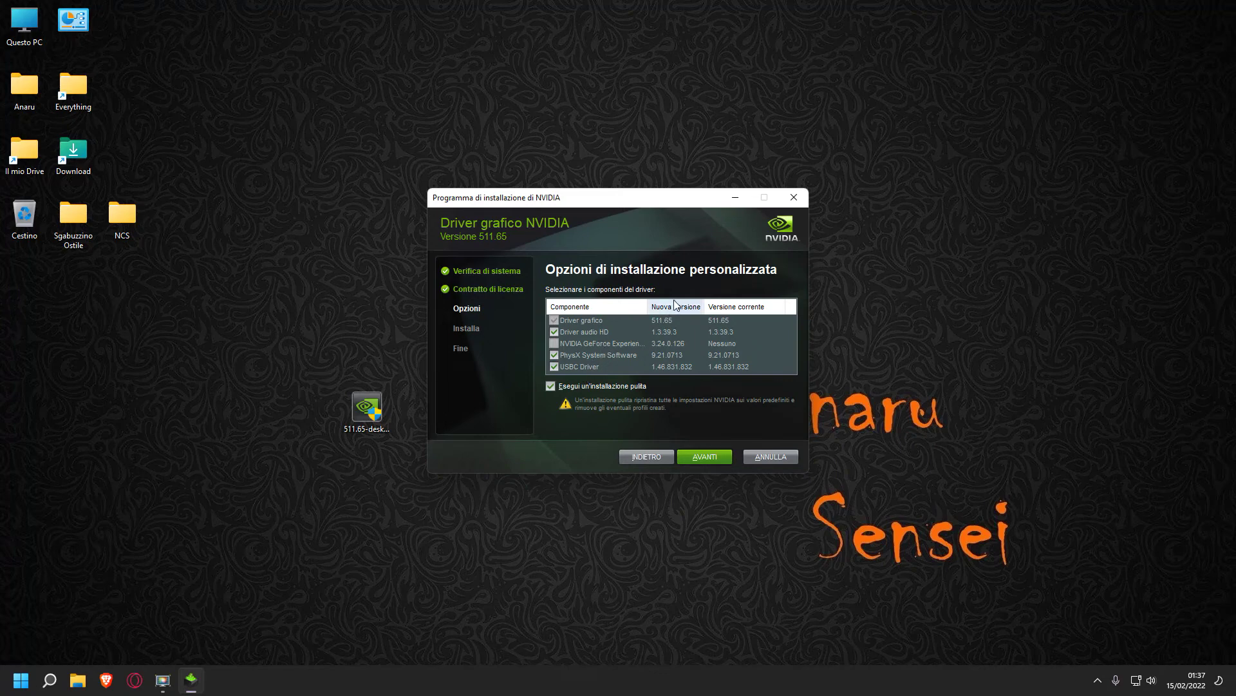
{"action": "left_click", "coordinate": [794, 198]}
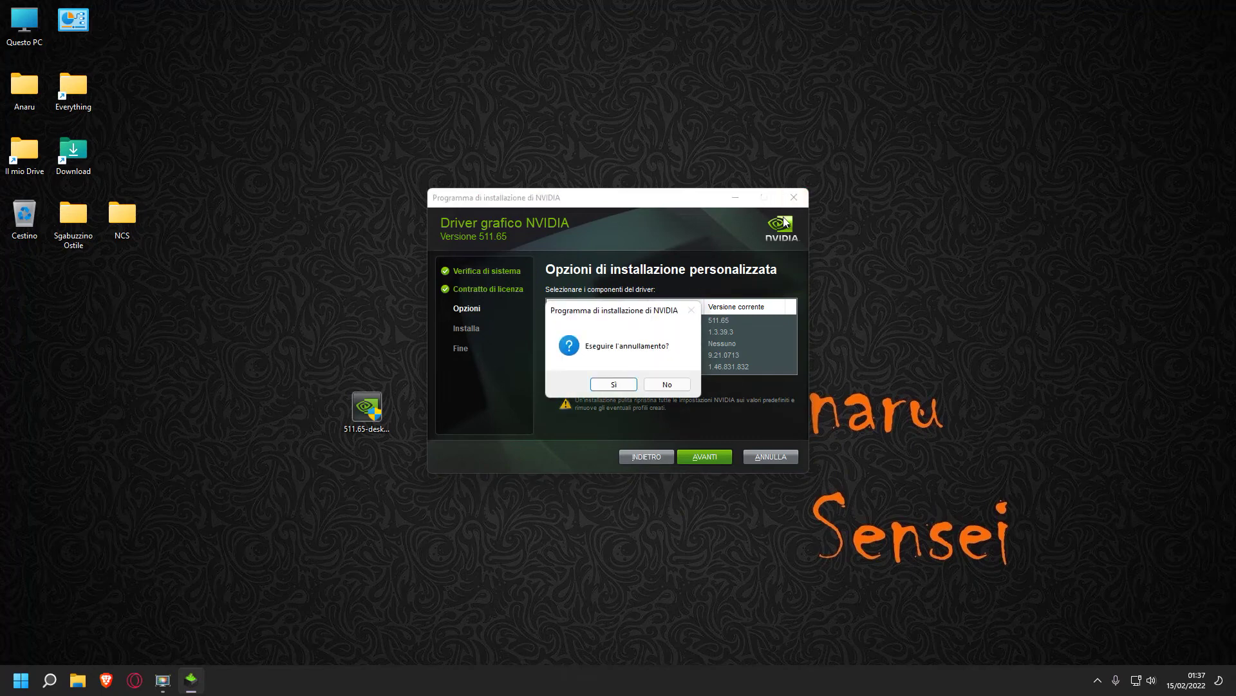
{"action": "left_click", "coordinate": [635, 386]}
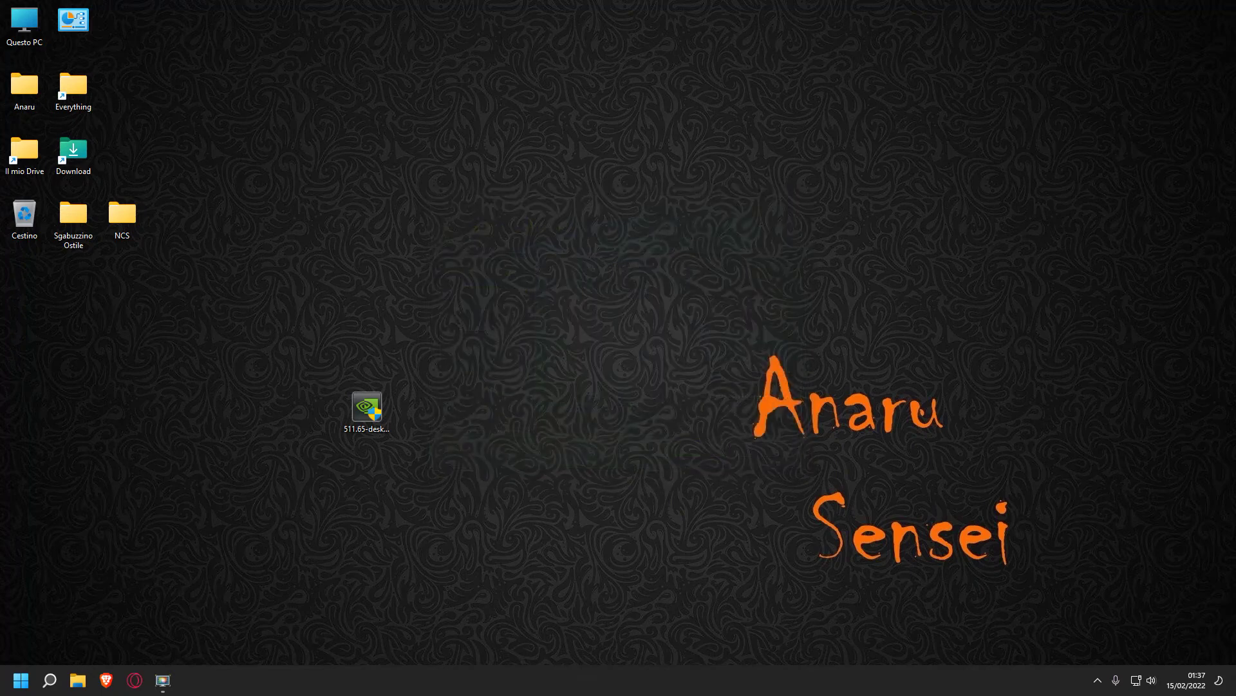
Bring up the options of the NVIDIA icon among the hidden tray icons and choose Pannello di controllo NVIDIA
{"action": "left_click", "coordinate": [1098, 680]}
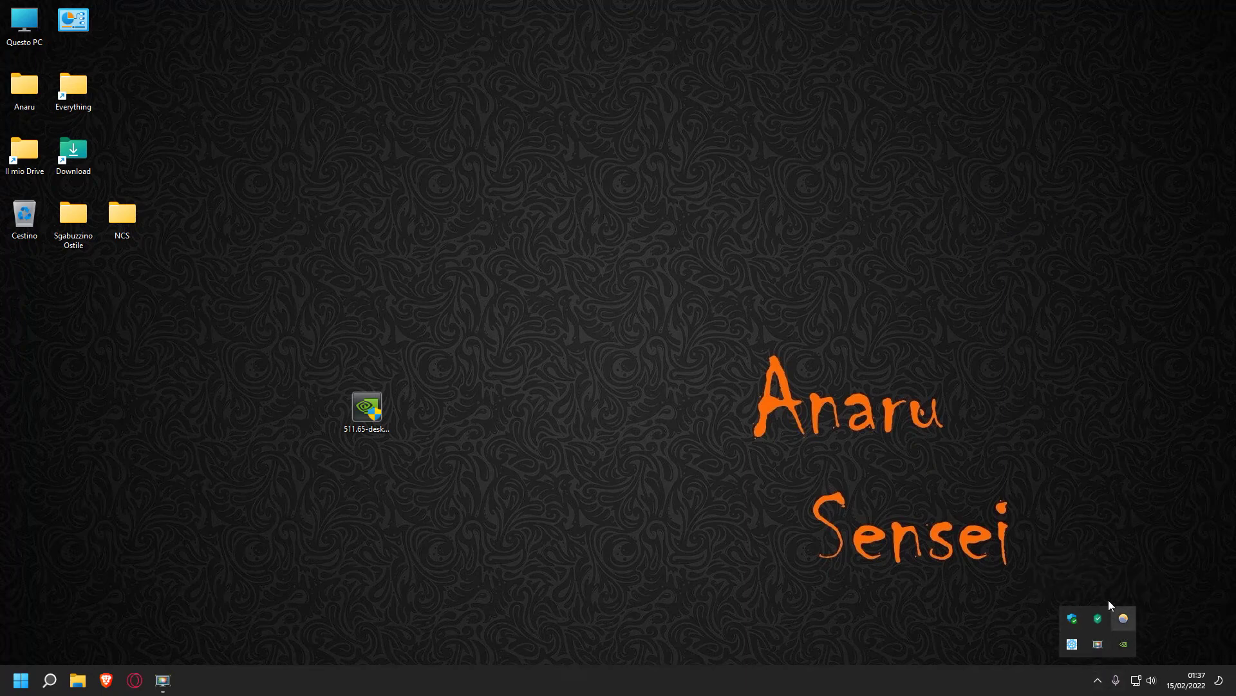
{"action": "right_click", "coordinate": [1128, 646]}
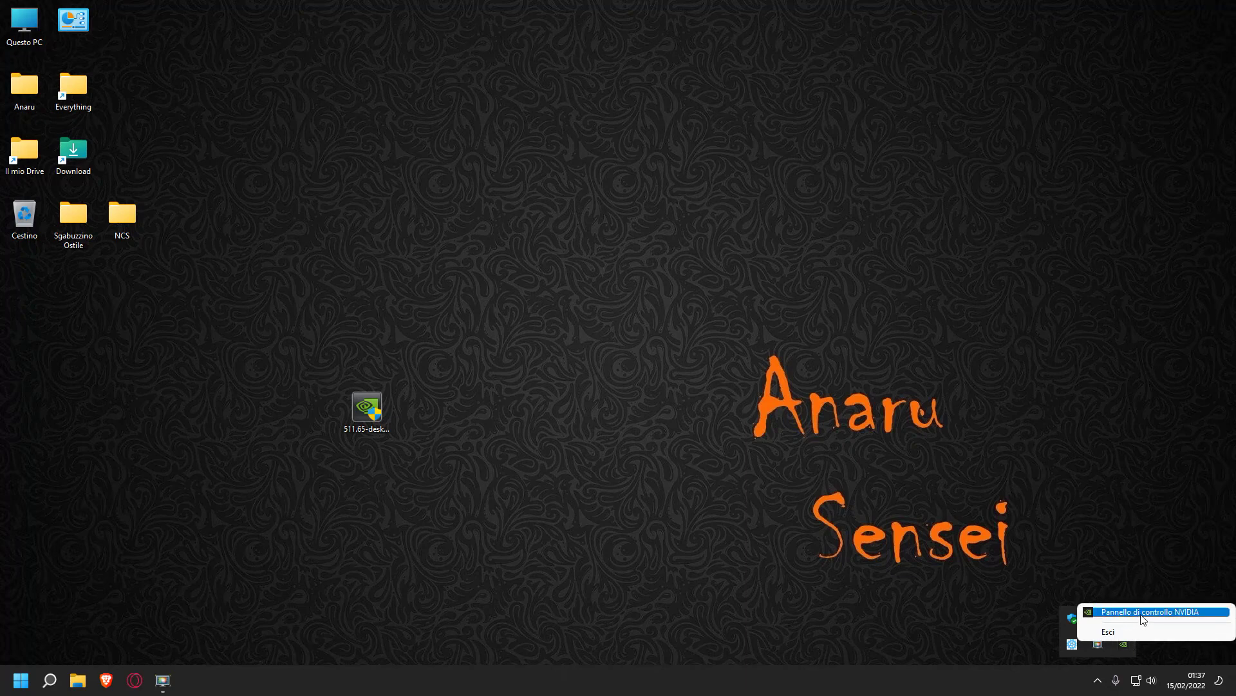
{"action": "left_click", "coordinate": [1143, 612]}
Open Gestione attività, examine the NVIDIA Container entries among the background processes, and close it
{"action": "right_click", "coordinate": [509, 680]}
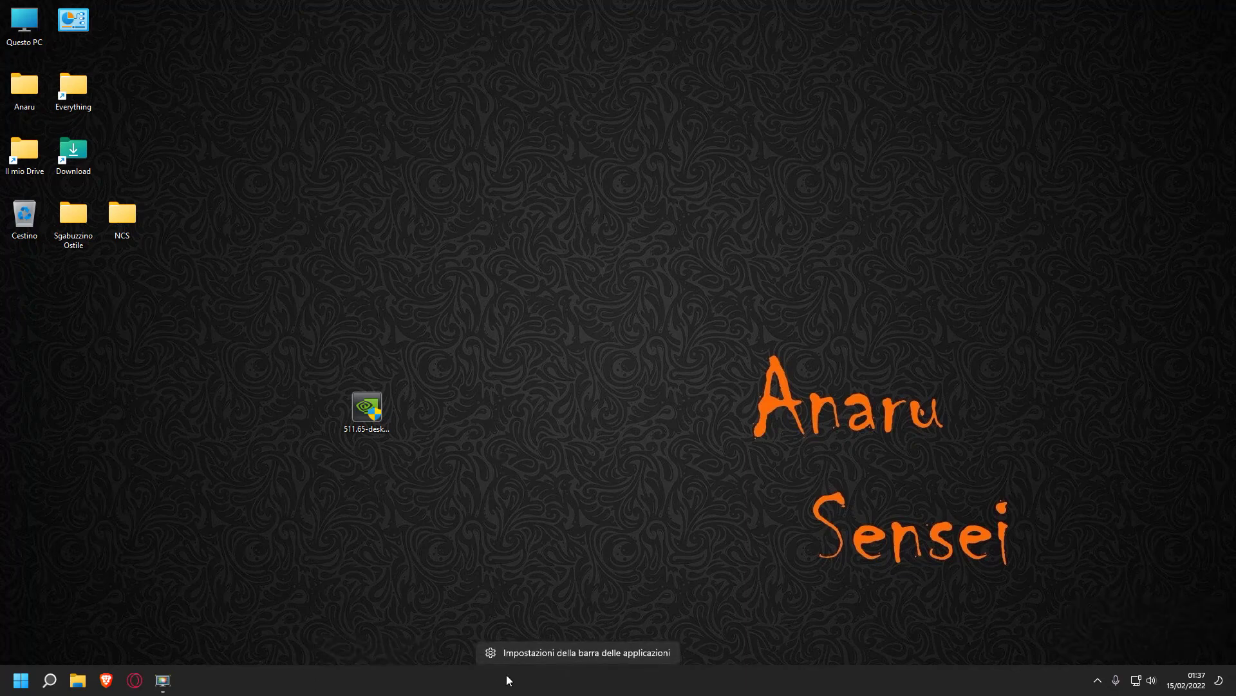
{"action": "right_click", "coordinate": [20, 680]}
{"action": "left_click", "coordinate": [54, 527]}
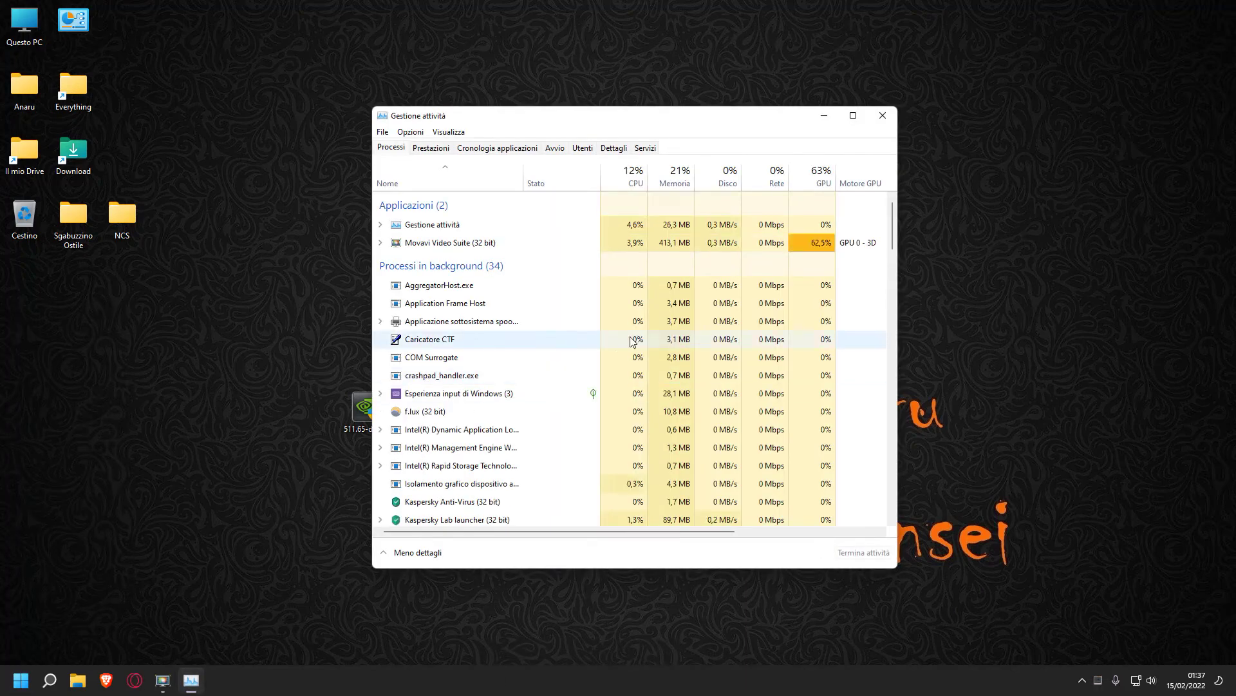
{"action": "scroll", "coordinate": [631, 342], "scroll_direction": "down", "scroll_amount": 5}
{"action": "scroll", "coordinate": [541, 323], "scroll_direction": "down", "scroll_amount": 1}
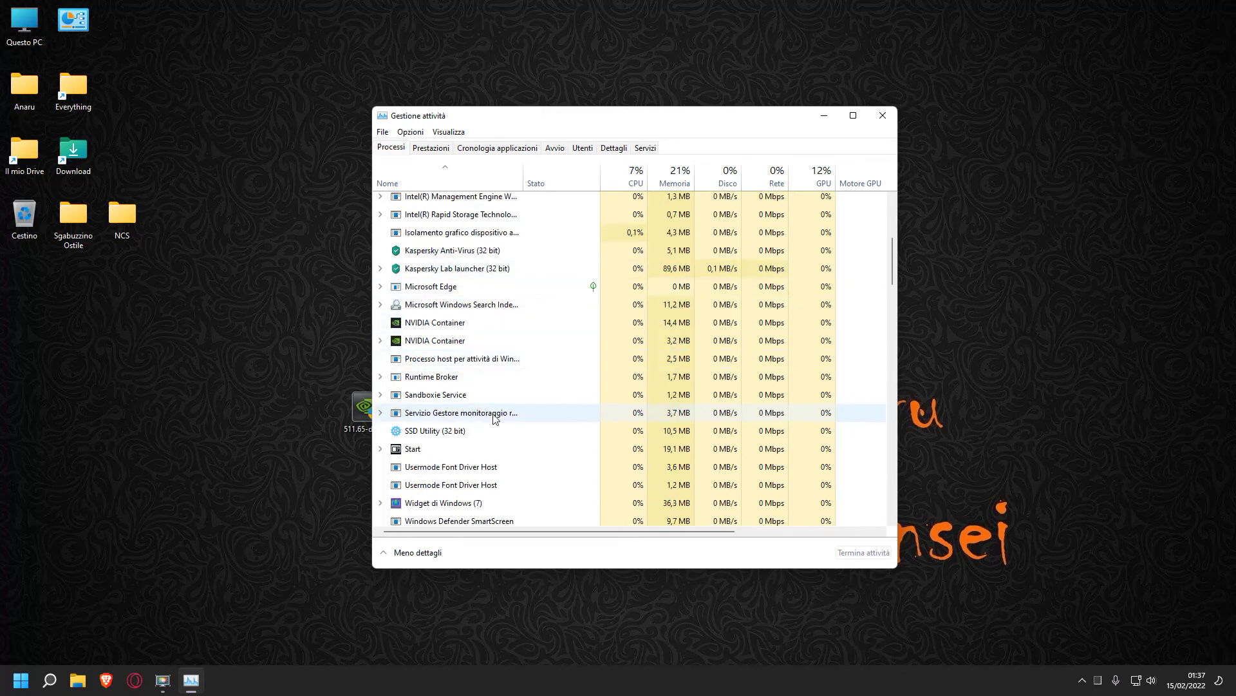
{"action": "scroll", "coordinate": [476, 322], "scroll_direction": "down", "scroll_amount": 1}
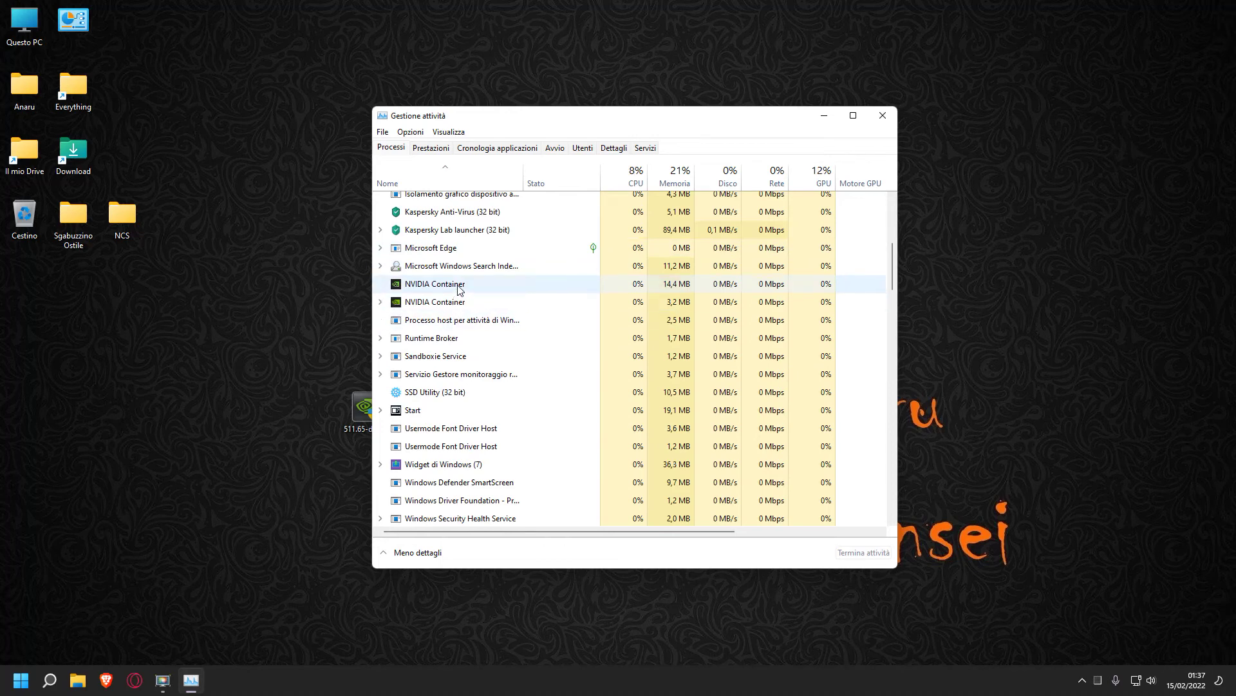
{"action": "left_click", "coordinate": [704, 302]}
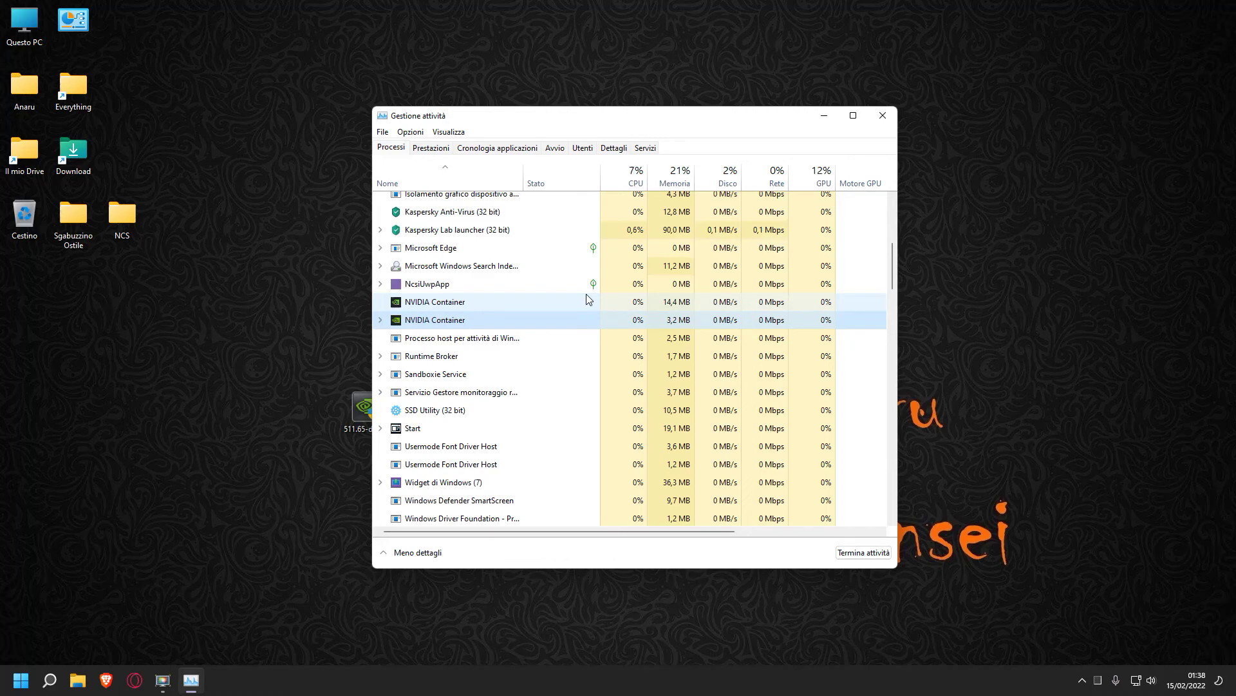
{"action": "left_click", "coordinate": [883, 116]}
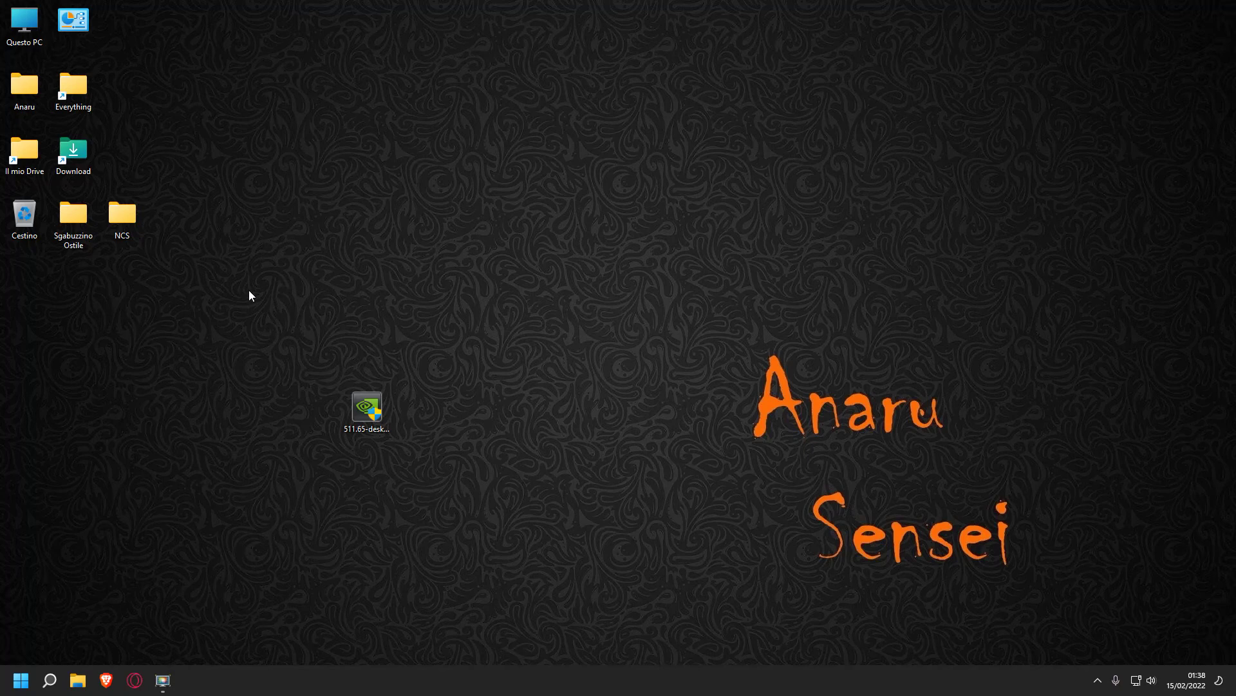
Launch Driver Booster PRO.exe from the IObit Driver Booster PRO 9.0.1.104 folder in Sgabuzzino Ostile > PORTABLE, and close the file window
{"action": "double_click", "coordinate": [87, 227]}
{"action": "left_click", "coordinate": [581, 126]}
{"action": "double_click", "coordinate": [581, 126]}
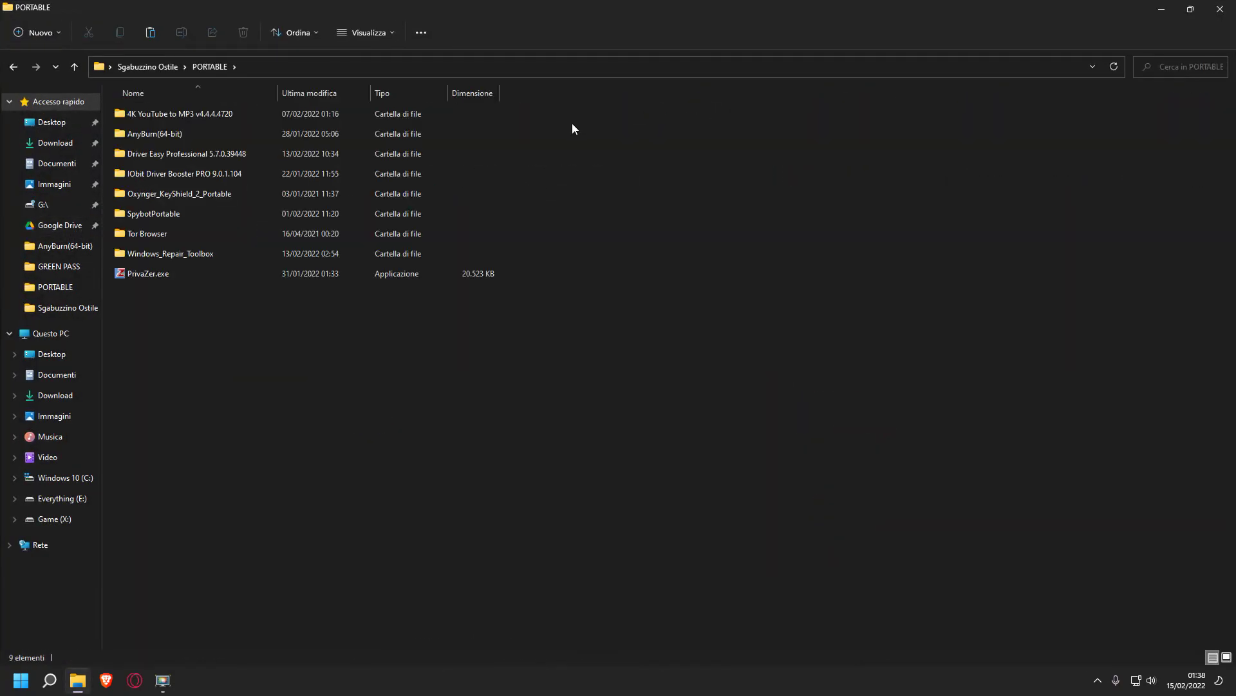
{"action": "double_click", "coordinate": [203, 173]}
{"action": "double_click", "coordinate": [192, 156]}
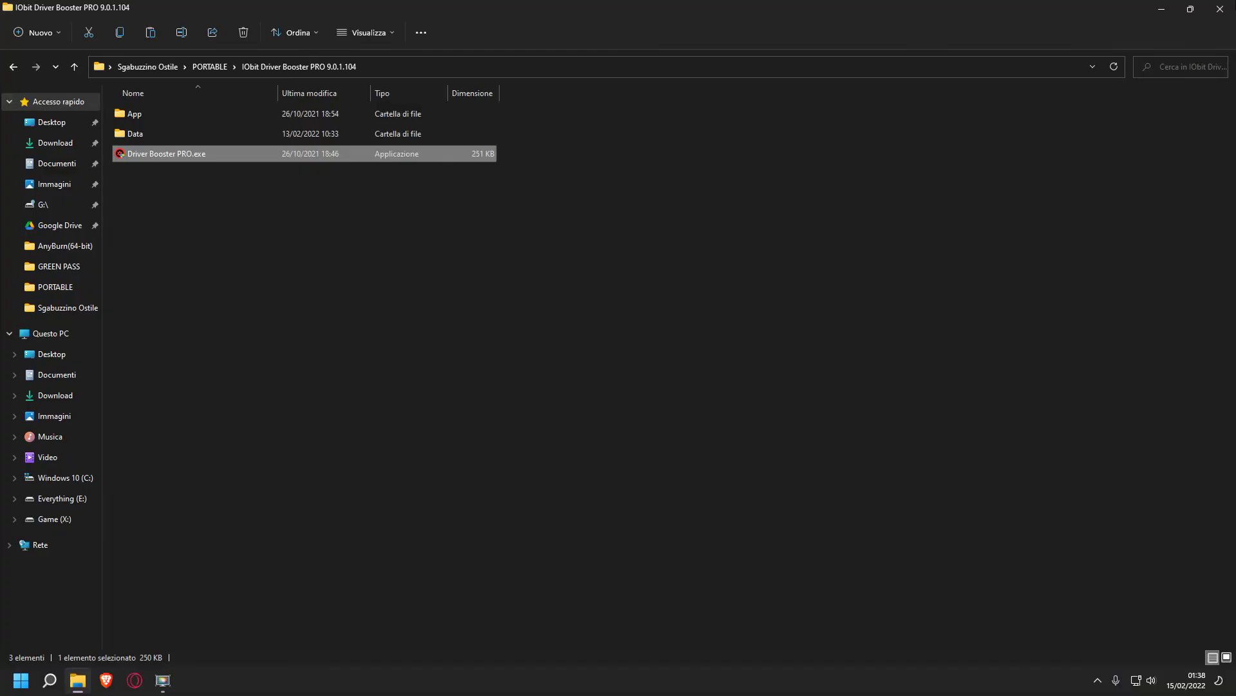
{"action": "left_click", "coordinate": [1221, 9]}
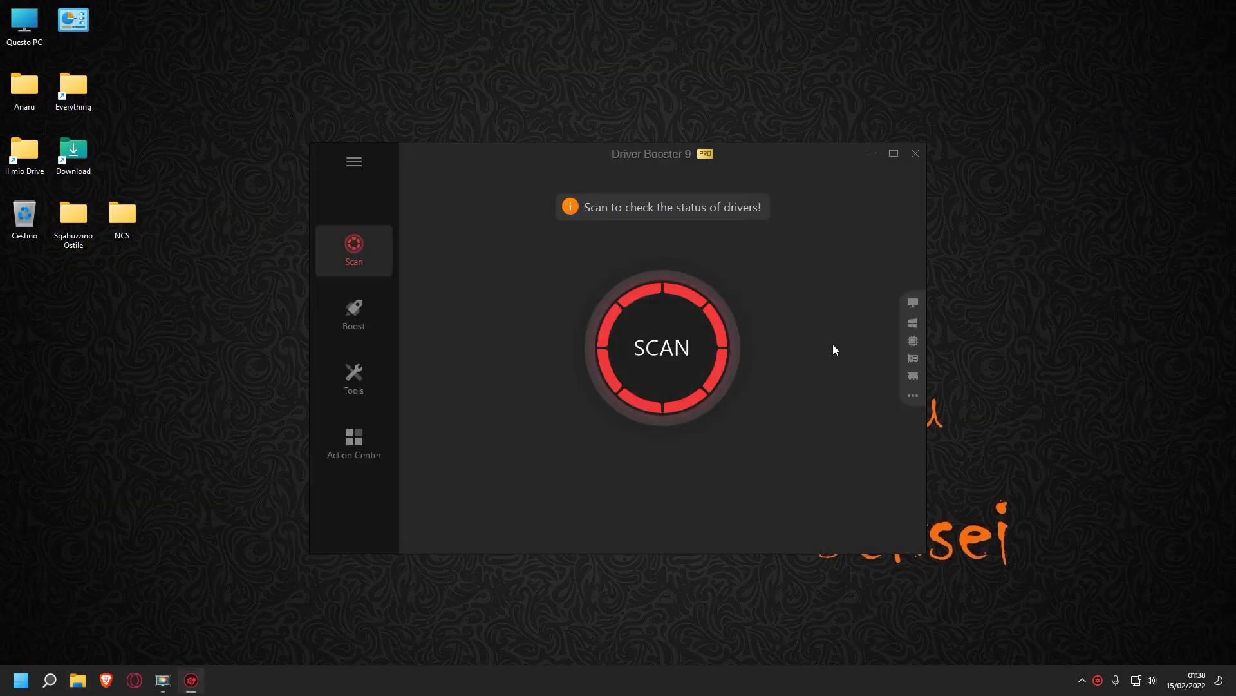
Scan the system's drivers, review the outdated and up-to-date lists including the NVIDIA entries, and close Driver Booster
{"action": "left_click", "coordinate": [683, 366]}
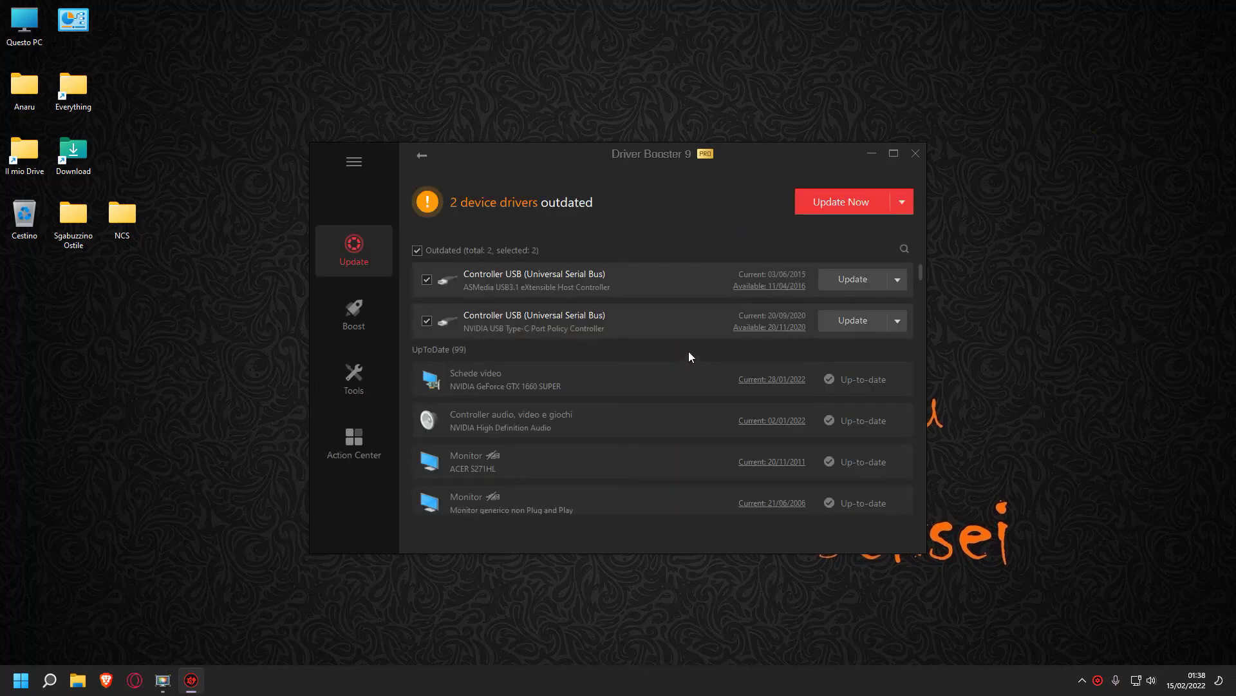
{"action": "scroll", "coordinate": [483, 367], "scroll_direction": "down", "scroll_amount": 5}
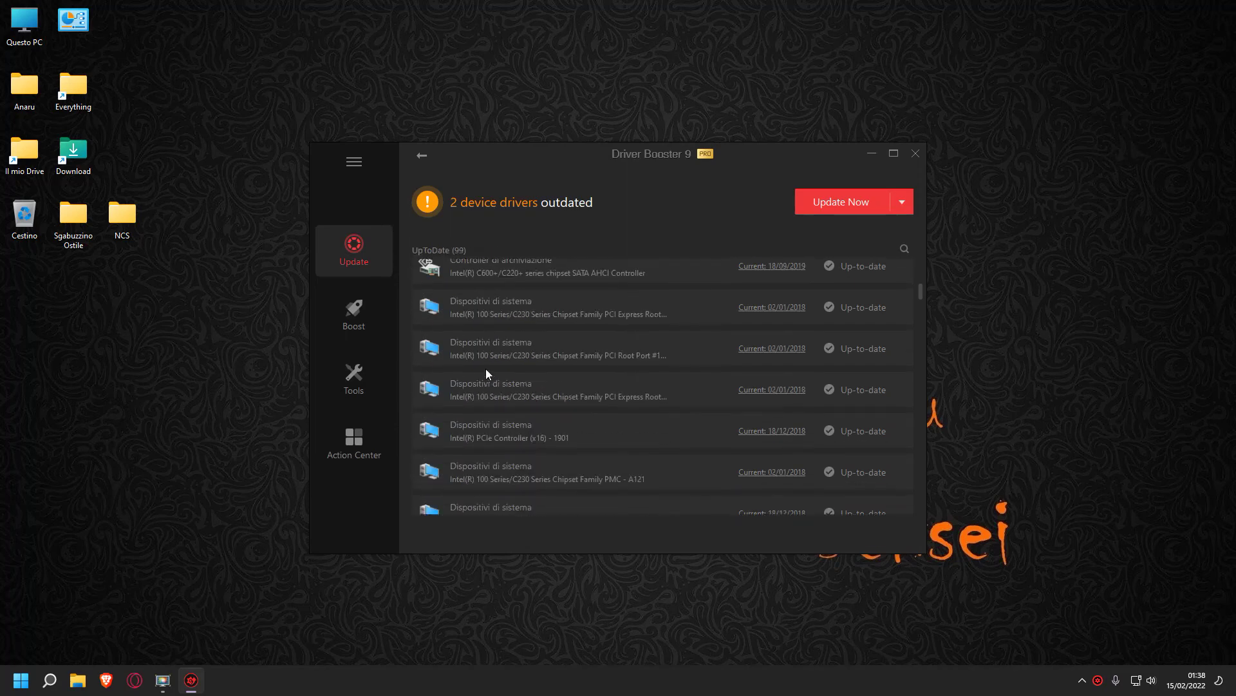
{"action": "scroll", "coordinate": [485, 373], "scroll_direction": "down", "scroll_amount": 10}
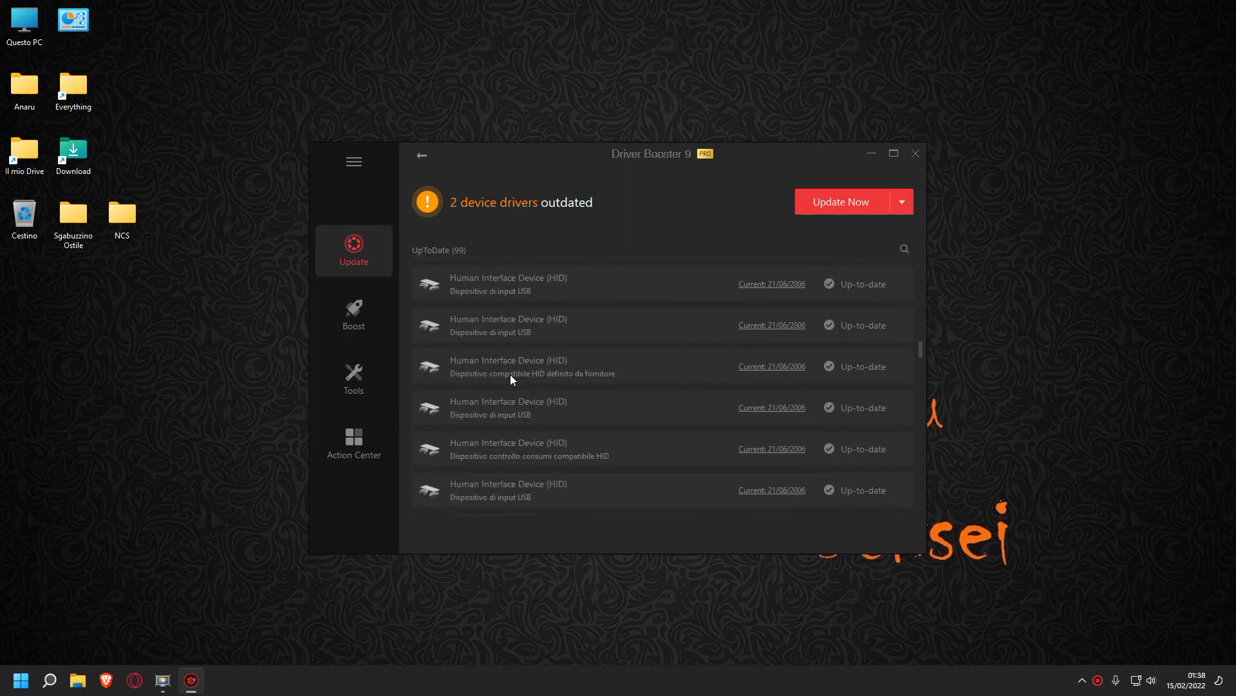
{"action": "scroll", "coordinate": [522, 377], "scroll_direction": "up", "scroll_amount": 5}
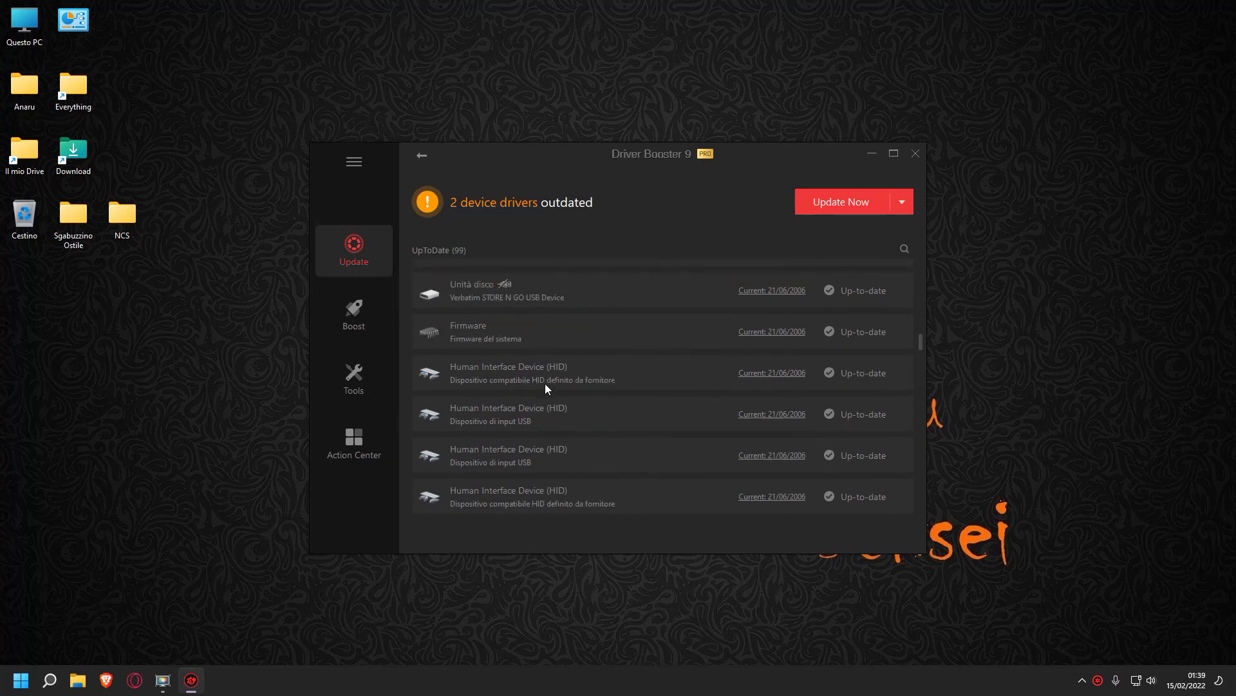
{"action": "scroll", "coordinate": [554, 390], "scroll_direction": "up", "scroll_amount": 4}
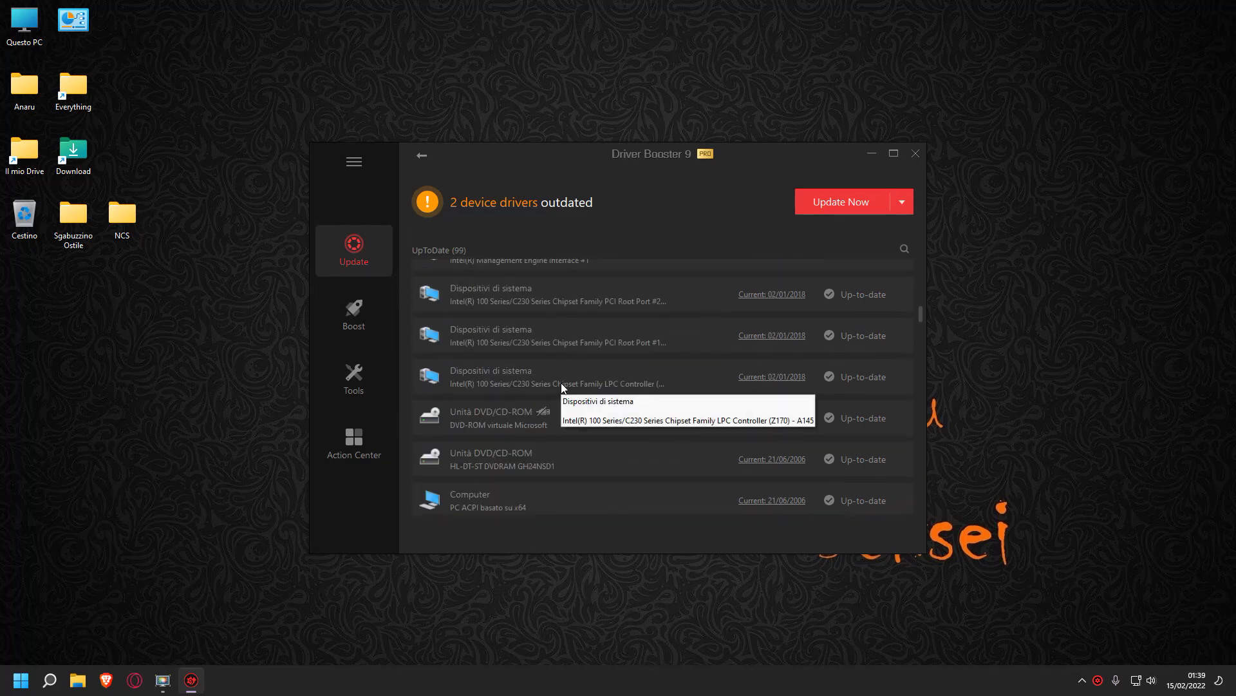
{"action": "scroll", "coordinate": [562, 384], "scroll_direction": "up", "scroll_amount": 6}
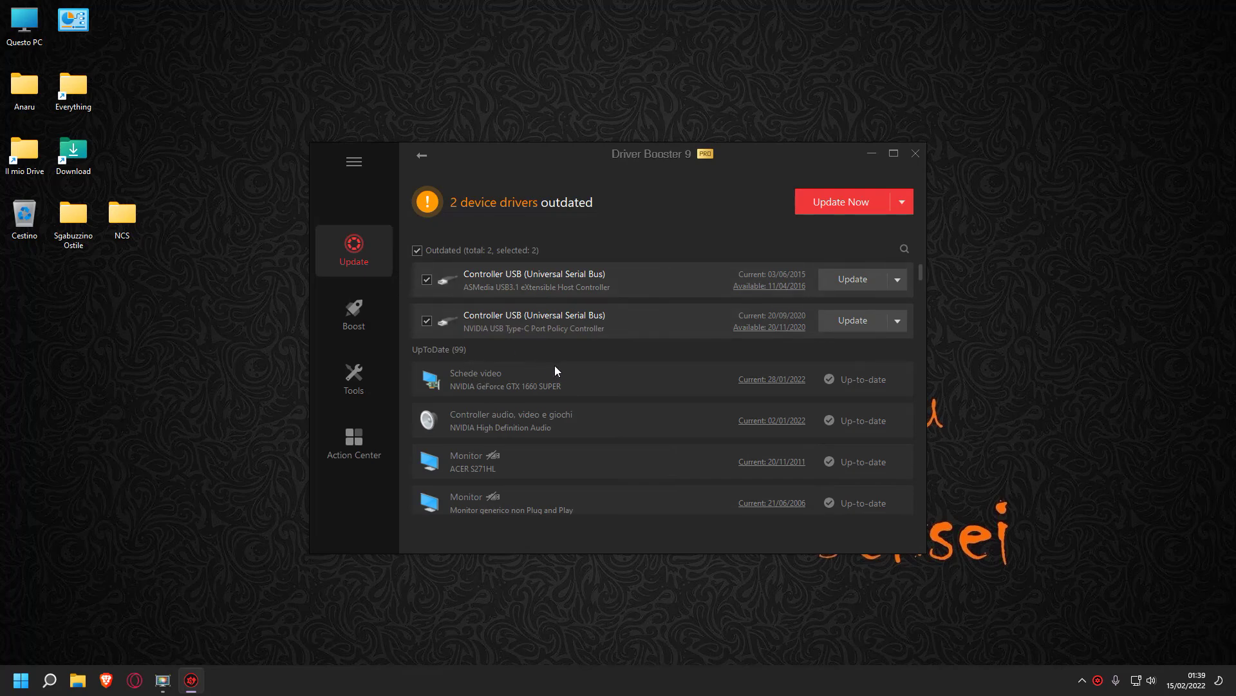
{"action": "scroll", "coordinate": [549, 362], "scroll_direction": "down", "scroll_amount": 3}
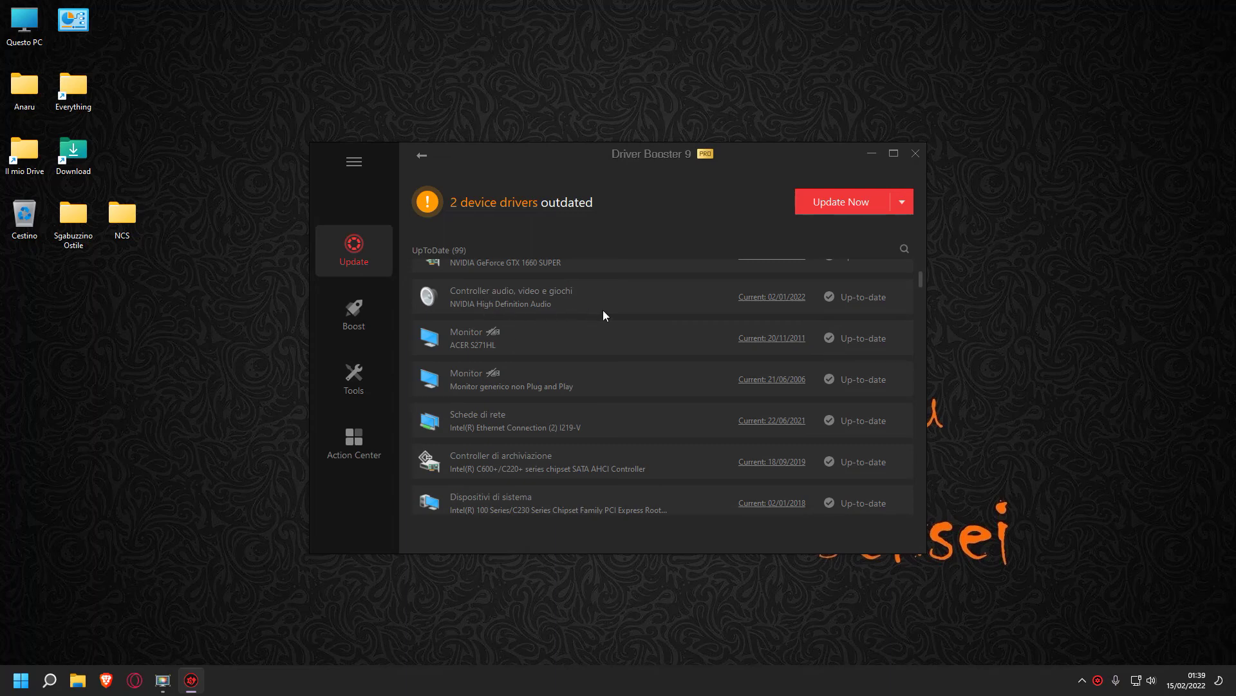
{"action": "left_click", "coordinate": [919, 161]}
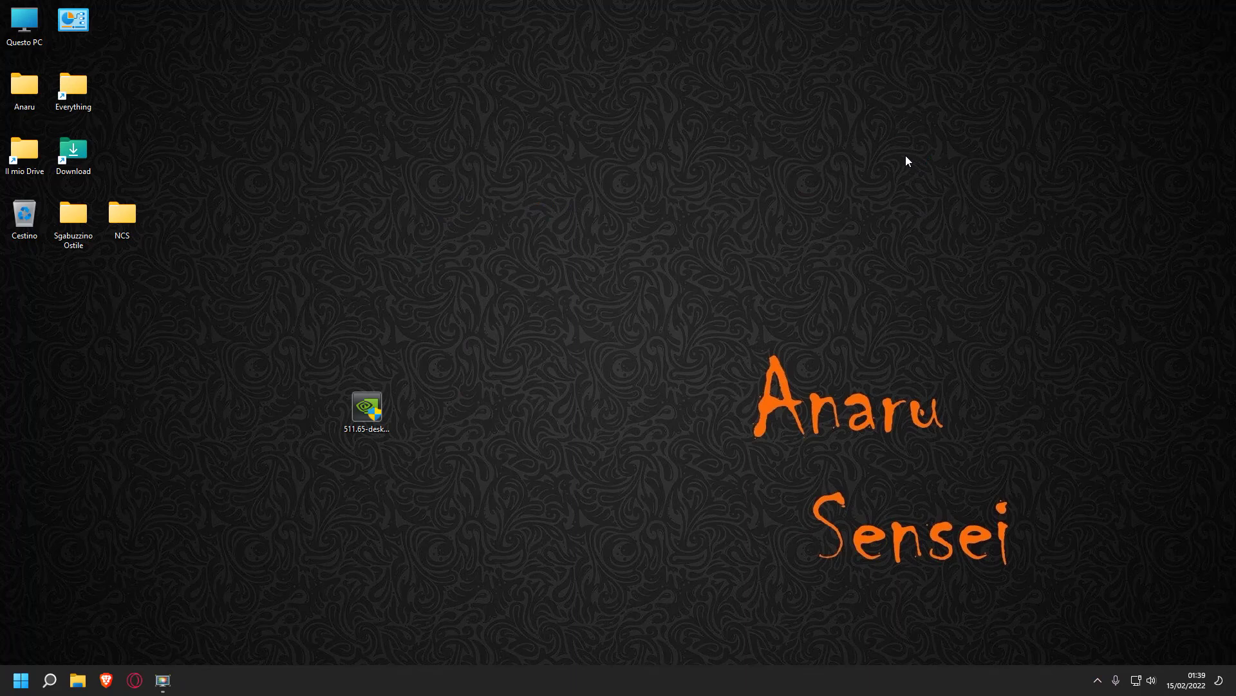
Check the file size in the 511.65 NVIDIA driver package's properties and delete the package from the desktop
{"action": "right_click", "coordinate": [371, 404]}
{"action": "left_click", "coordinate": [473, 543]}
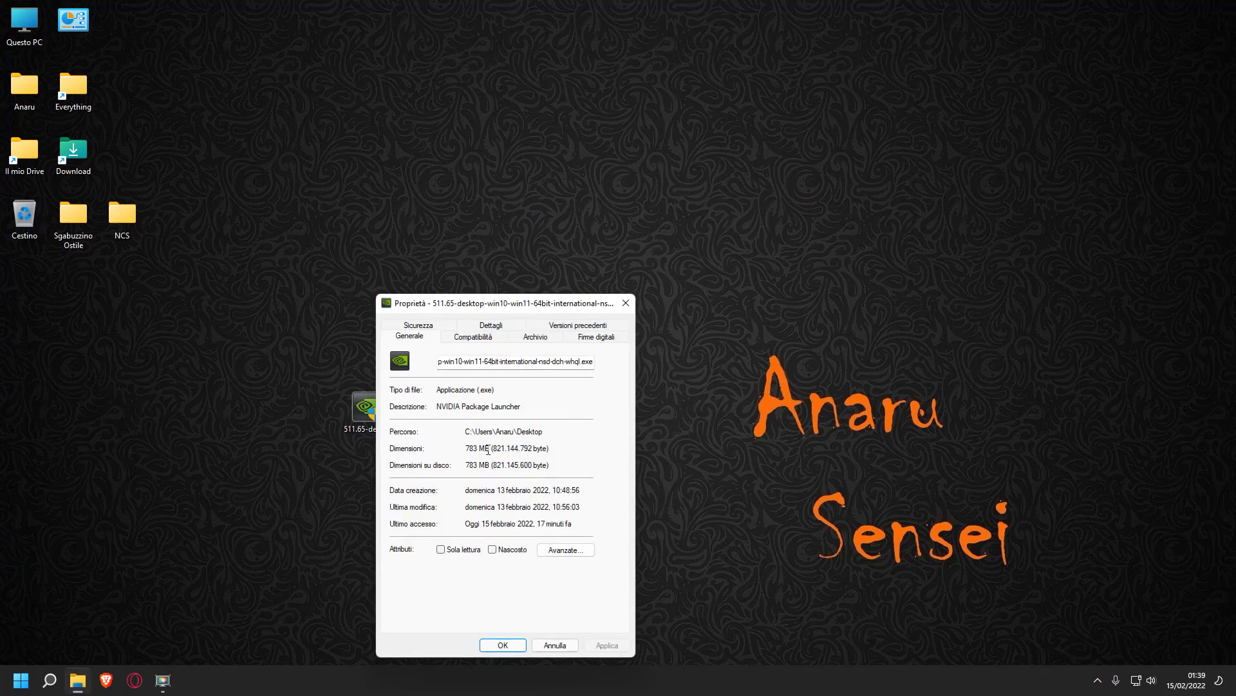
{"action": "left_click", "coordinate": [554, 645]}
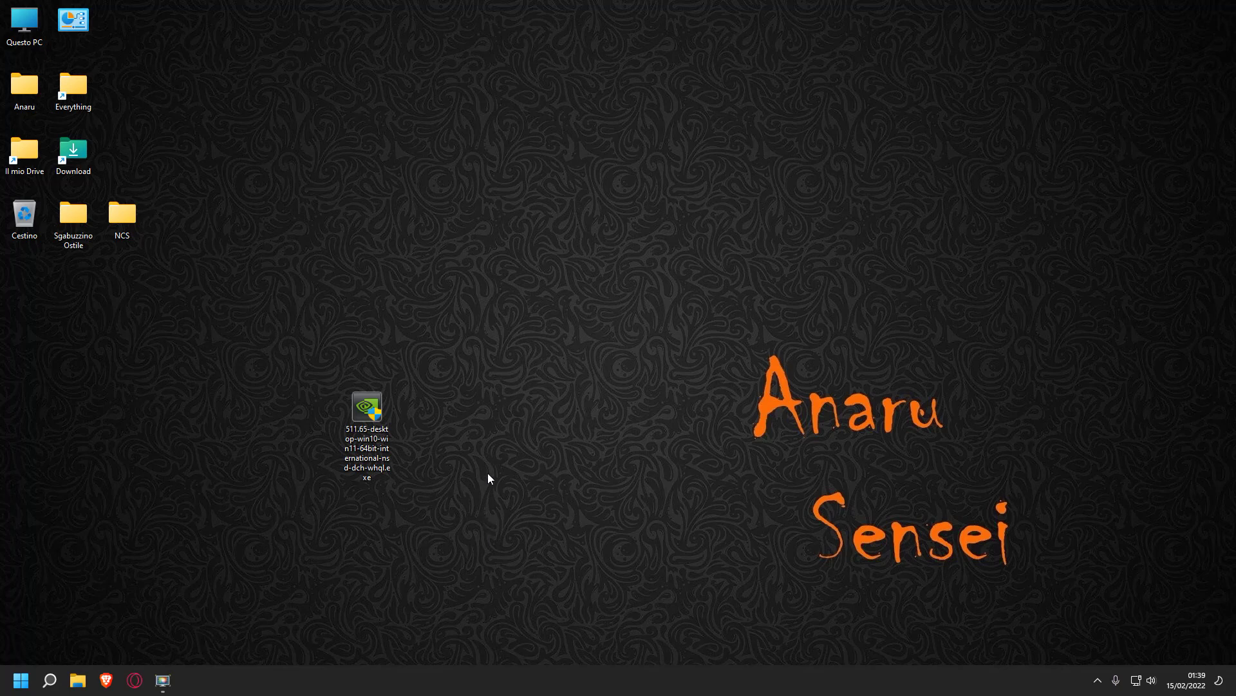
{"action": "left_click_drag", "start_coordinate": [485, 560], "coordinate": [310, 278]}
{"action": "key", "text": "Delete"}
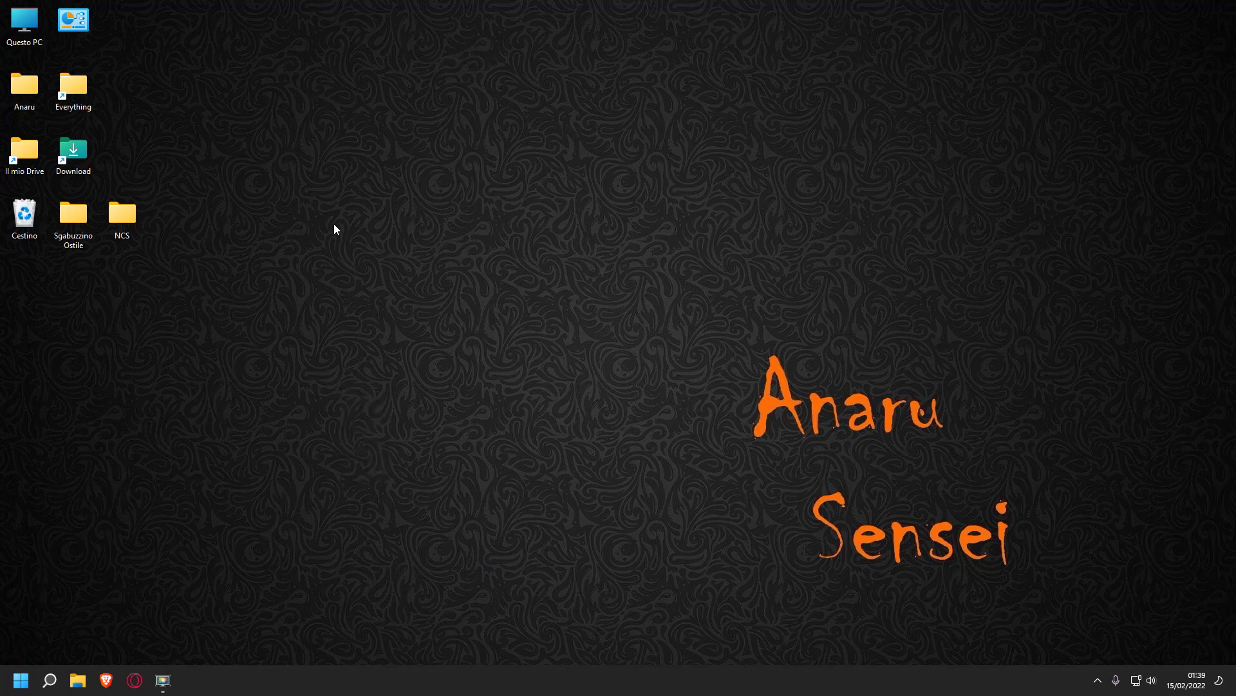